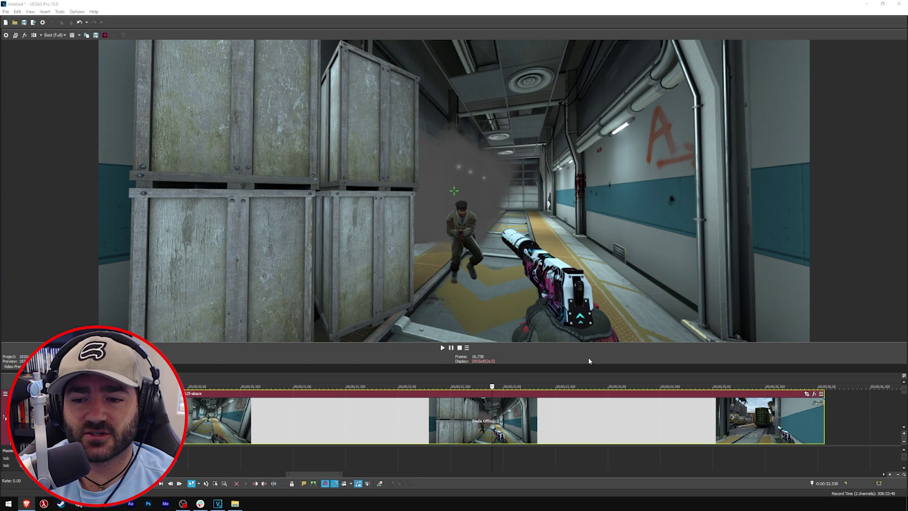
Step: Add the VEGAS Color Curves effect to the clip's FX chain
{"action": "left_click", "coordinate": [813, 395]}
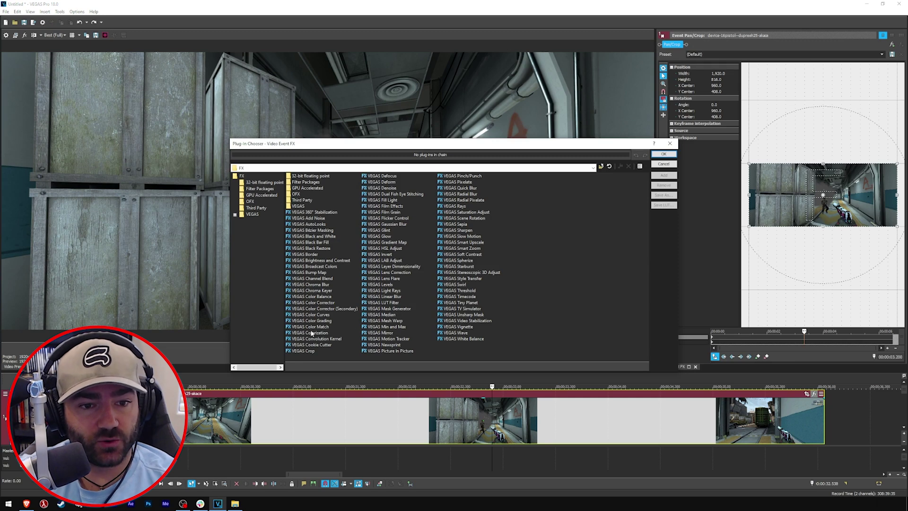
{"action": "left_click", "coordinate": [318, 316]}
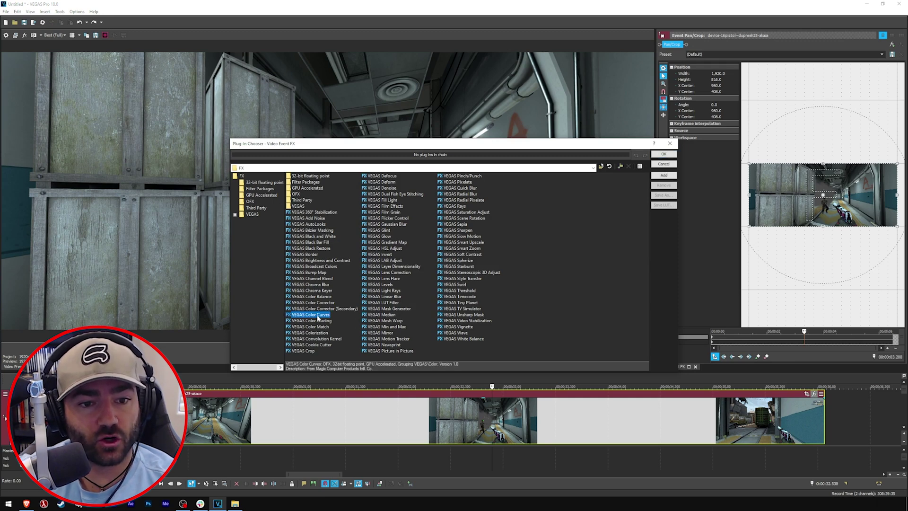
{"action": "double_click", "coordinate": [320, 314]}
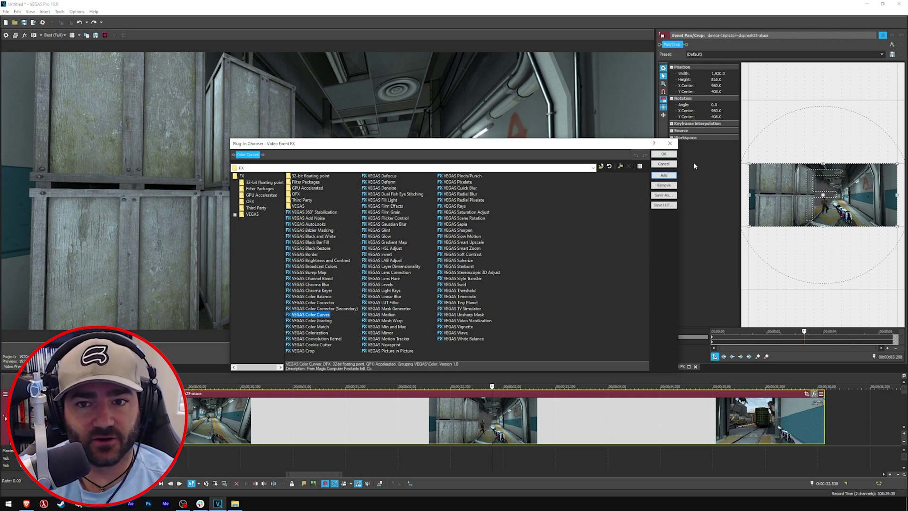
{"action": "left_click", "coordinate": [664, 154]}
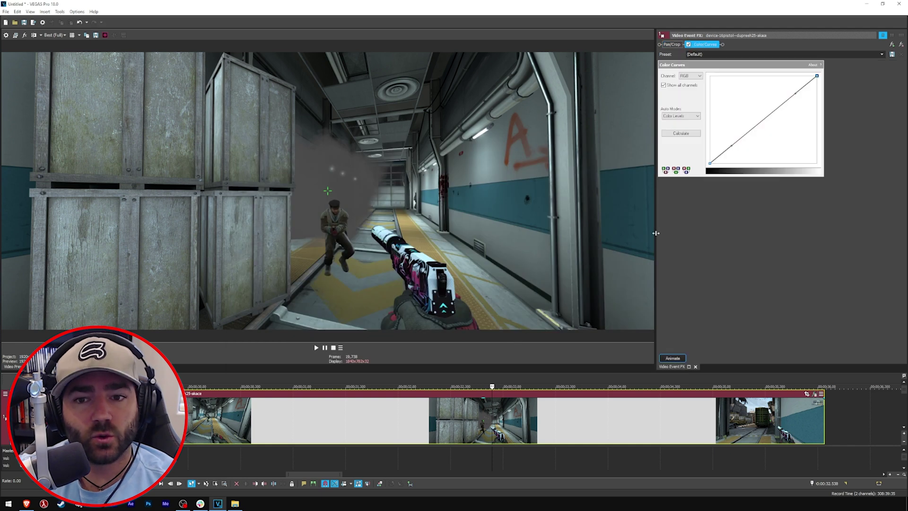
Step: Enlarge the preview and effect settings, and pull the RGB curve down to darken shadows
{"action": "left_click_drag", "start_coordinate": [656, 233], "coordinate": [524, 247]}
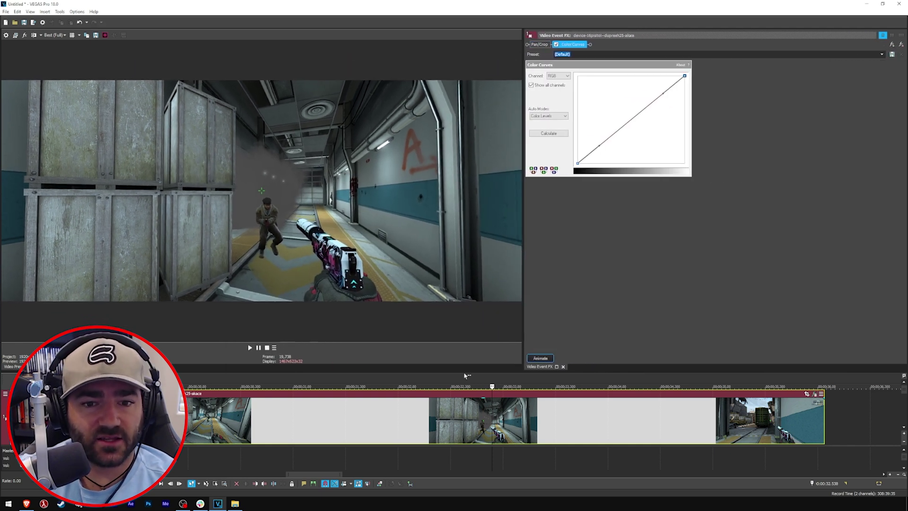
{"action": "left_click_drag", "start_coordinate": [474, 372], "coordinate": [478, 413]}
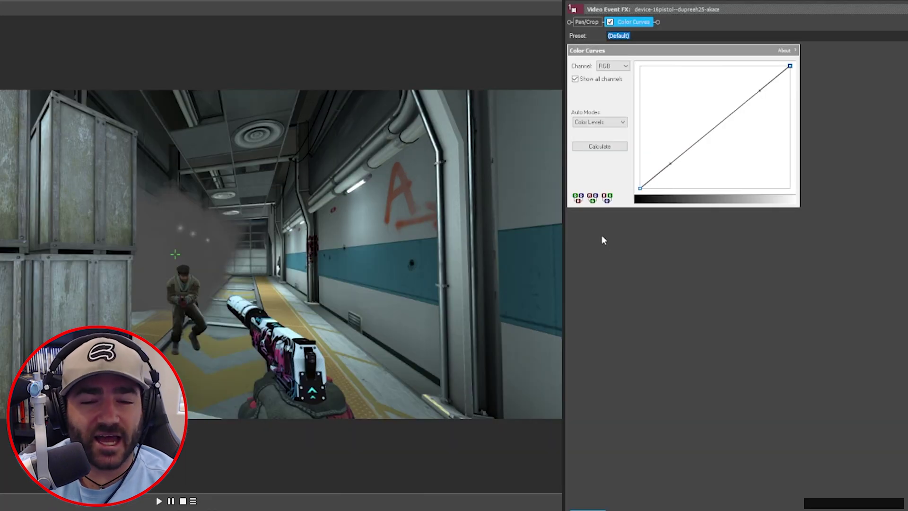
{"action": "left_click_drag", "start_coordinate": [564, 219], "coordinate": [665, 222]}
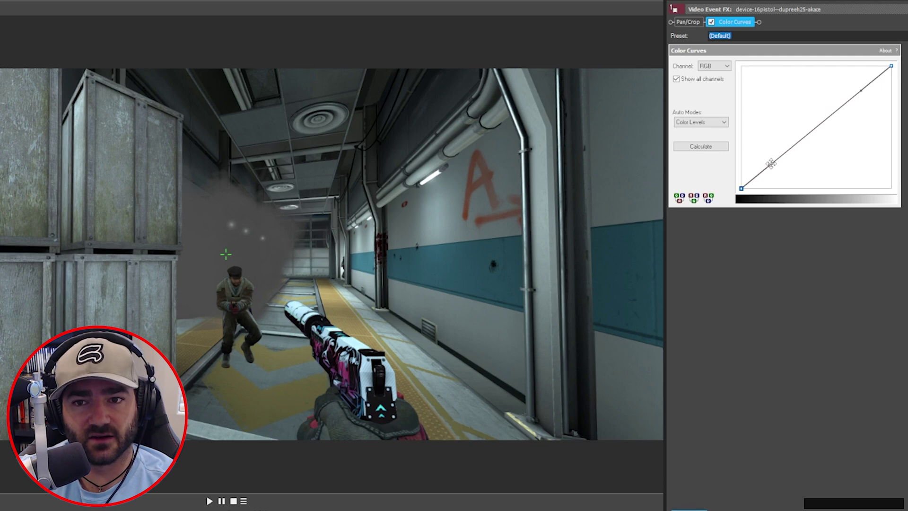
{"action": "left_click_drag", "start_coordinate": [771, 164], "coordinate": [780, 166]}
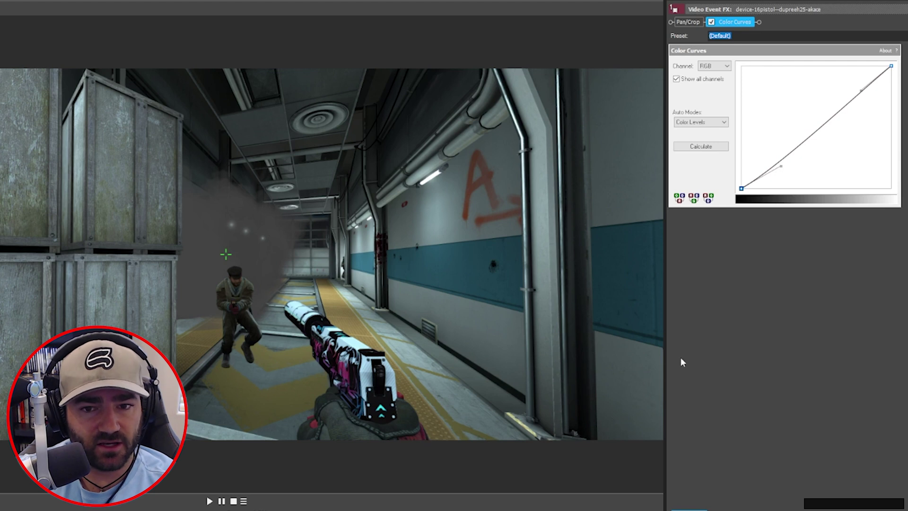
{"action": "left_click_drag", "start_coordinate": [665, 361], "coordinate": [737, 362]}
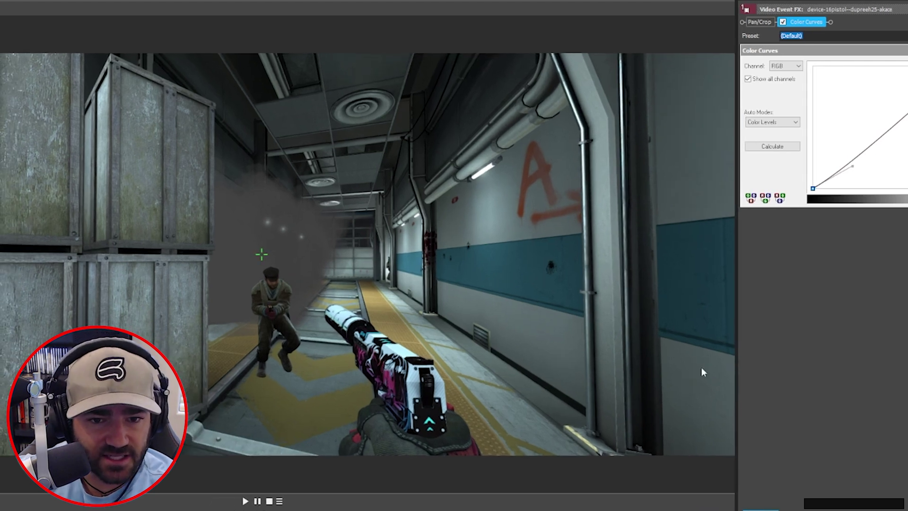
Step: Lift the upper RGB curve point into an S-curve to brighten highlights
{"action": "left_click", "coordinate": [784, 22]}
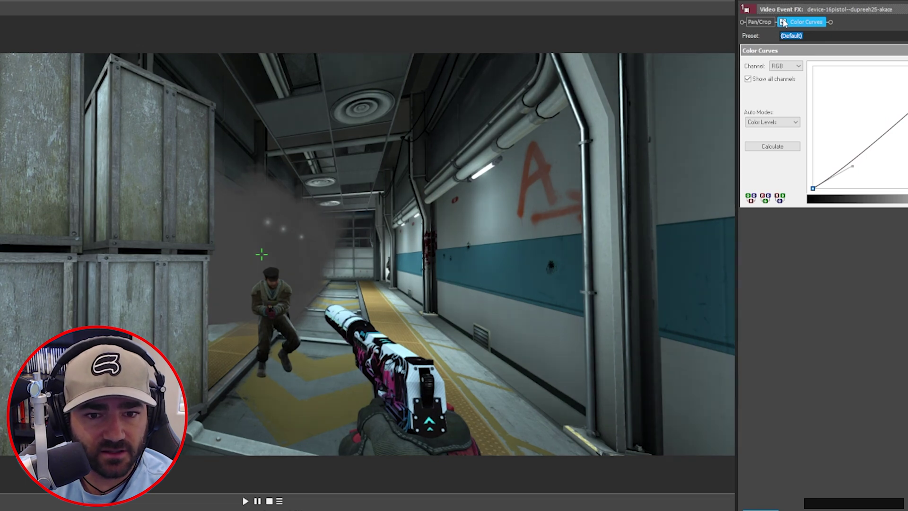
{"action": "left_click", "coordinate": [783, 22]}
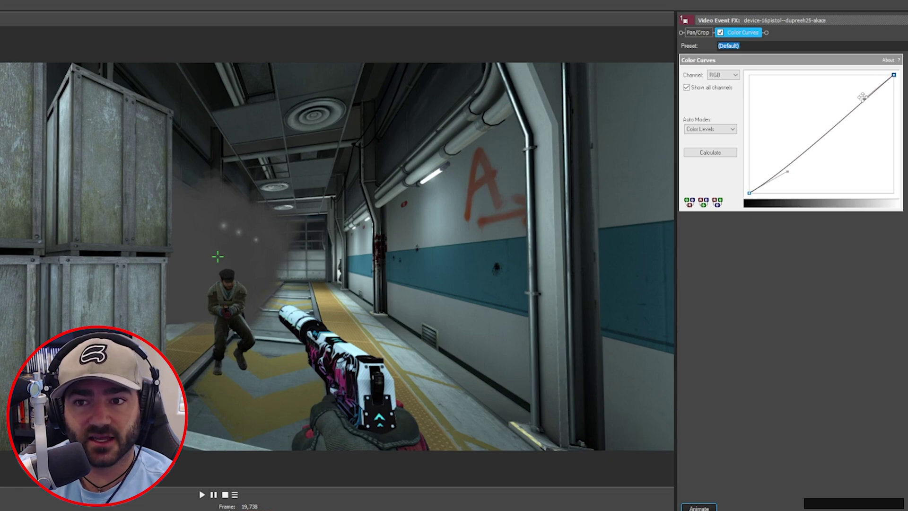
{"action": "left_click_drag", "start_coordinate": [863, 97], "coordinate": [859, 93]}
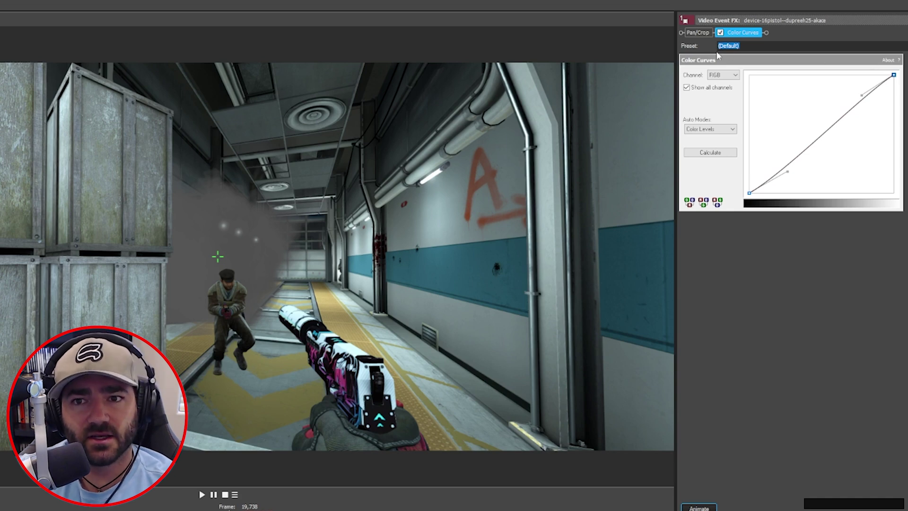
Step: Compare the clip with Color Curves on and off, then enlarge the preview above the timeline
{"action": "left_click", "coordinate": [719, 33]}
{"action": "left_click", "coordinate": [720, 33]}
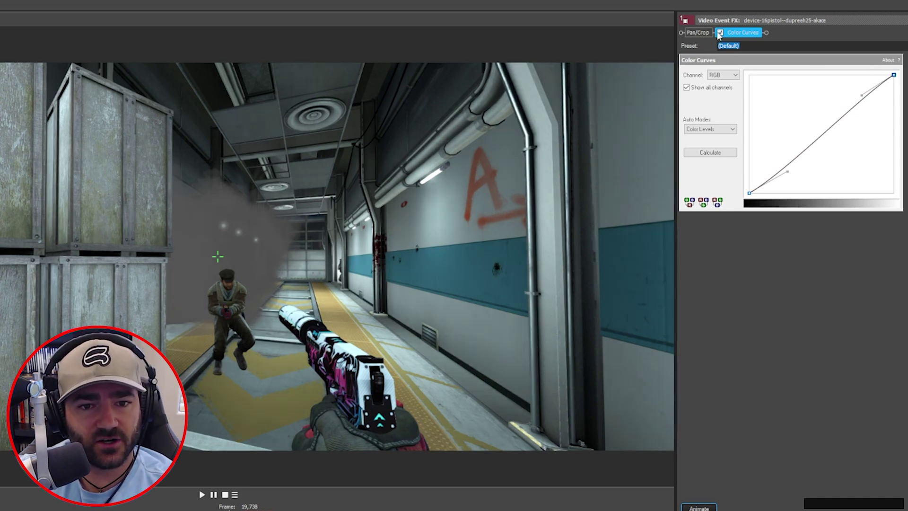
{"action": "left_click", "coordinate": [719, 33]}
{"action": "left_click", "coordinate": [719, 34]}
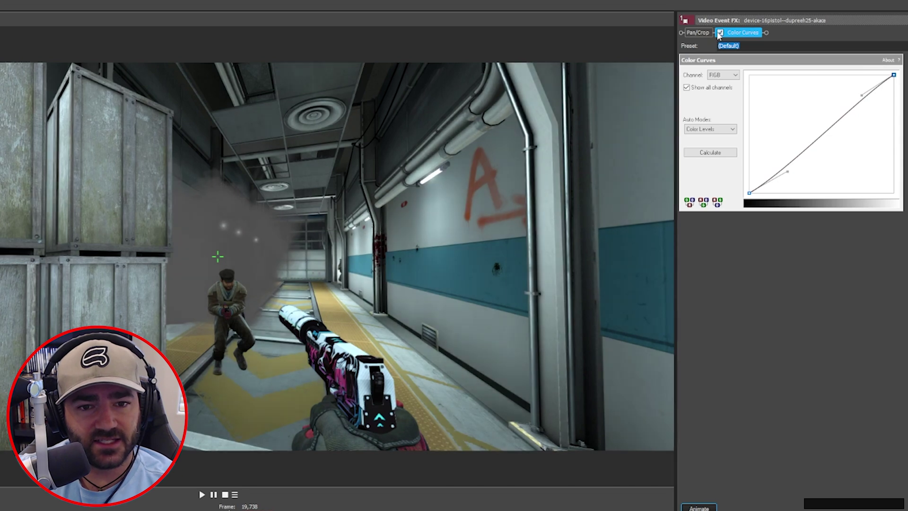
{"action": "left_click", "coordinate": [719, 33]}
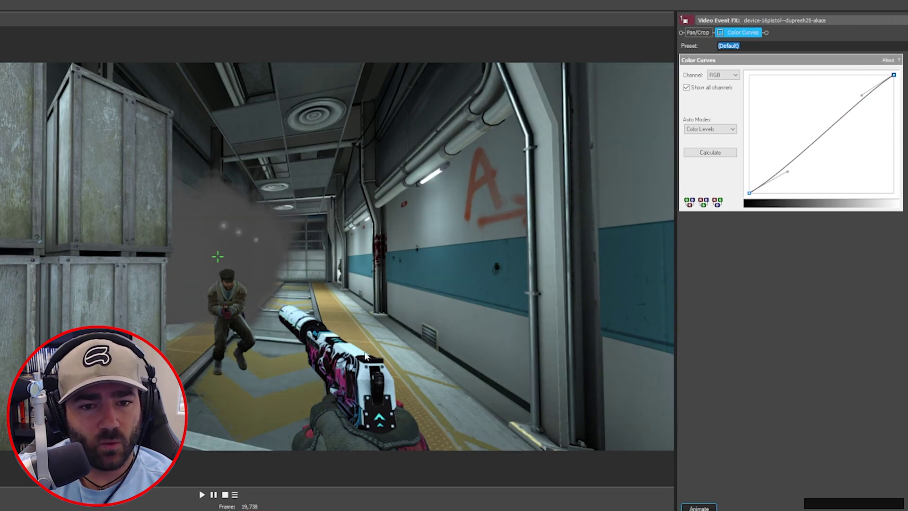
{"action": "left_click", "coordinate": [720, 32]}
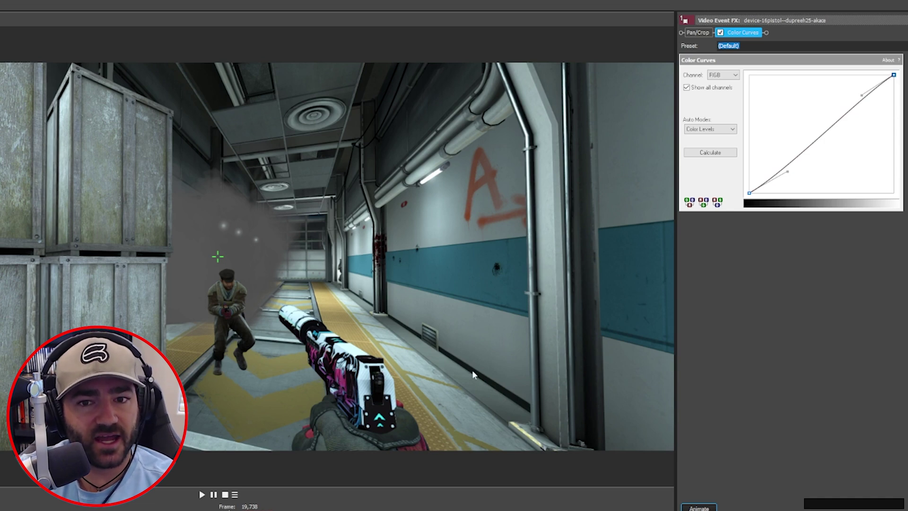
{"action": "left_click_drag", "start_coordinate": [563, 509], "coordinate": [564, 391]}
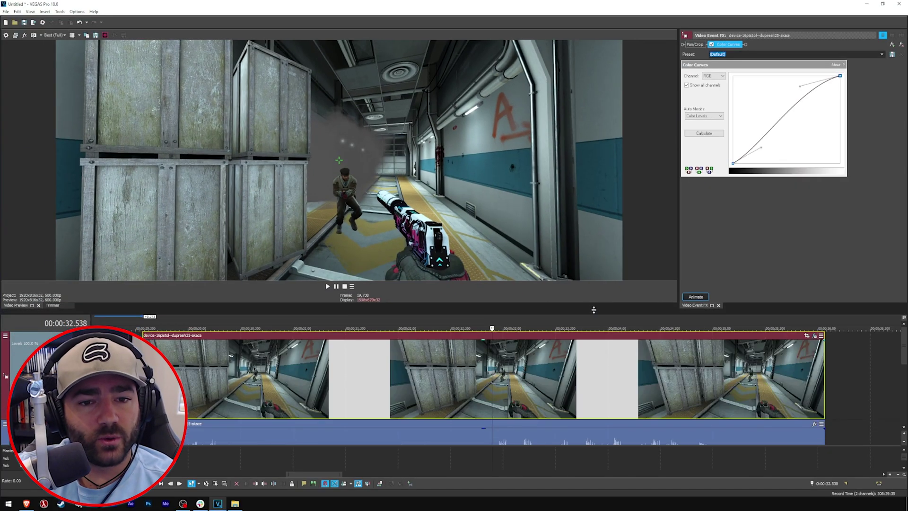
{"action": "left_click_drag", "start_coordinate": [594, 310], "coordinate": [594, 311]}
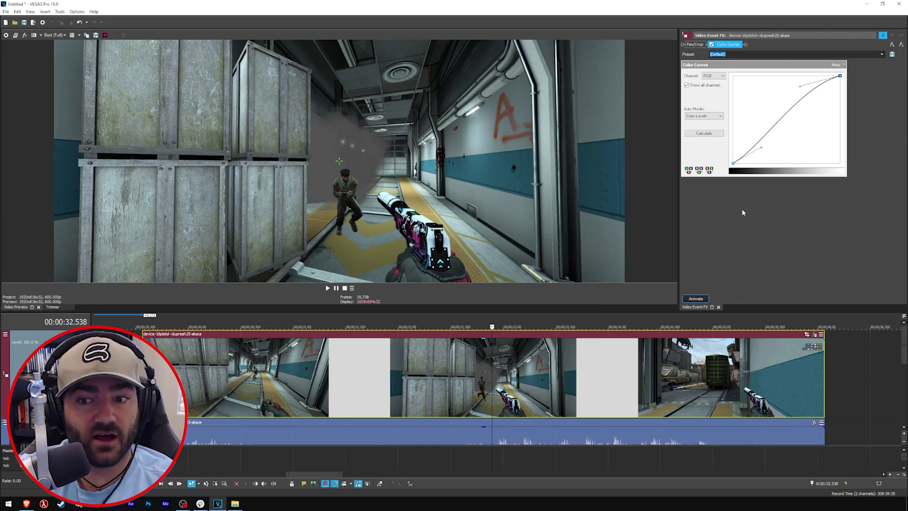
Step: Add VEGAS Color Corrector after Color Curves and enlarge the preview
{"action": "left_click", "coordinate": [892, 45]}
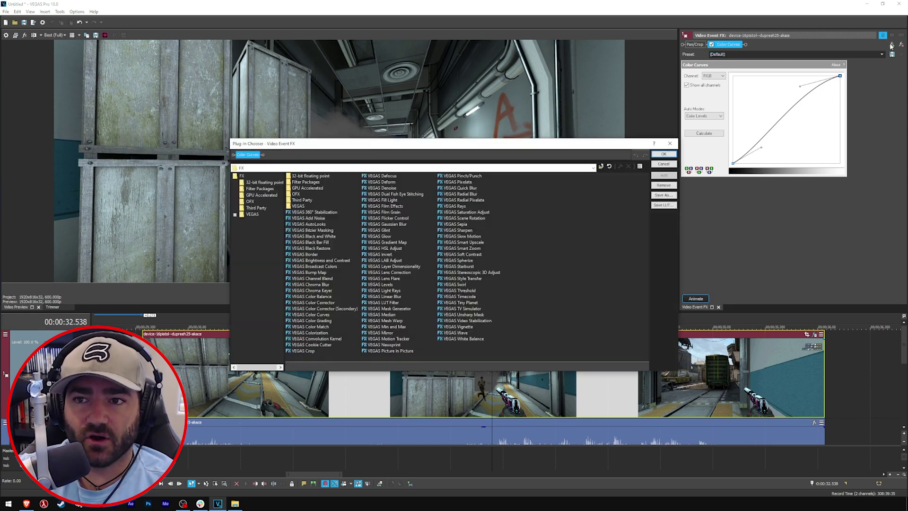
{"action": "double_click", "coordinate": [331, 303]}
{"action": "left_click", "coordinate": [662, 155]}
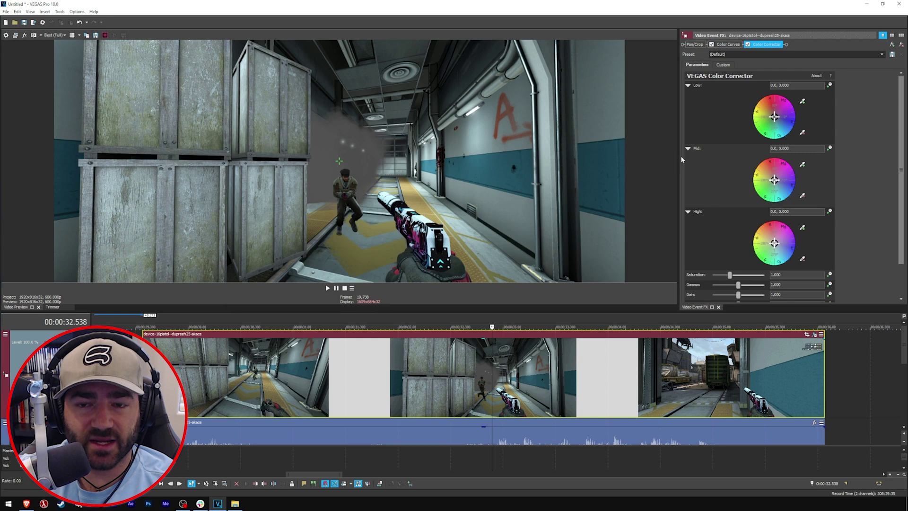
{"action": "left_click_drag", "start_coordinate": [603, 312], "coordinate": [606, 384]}
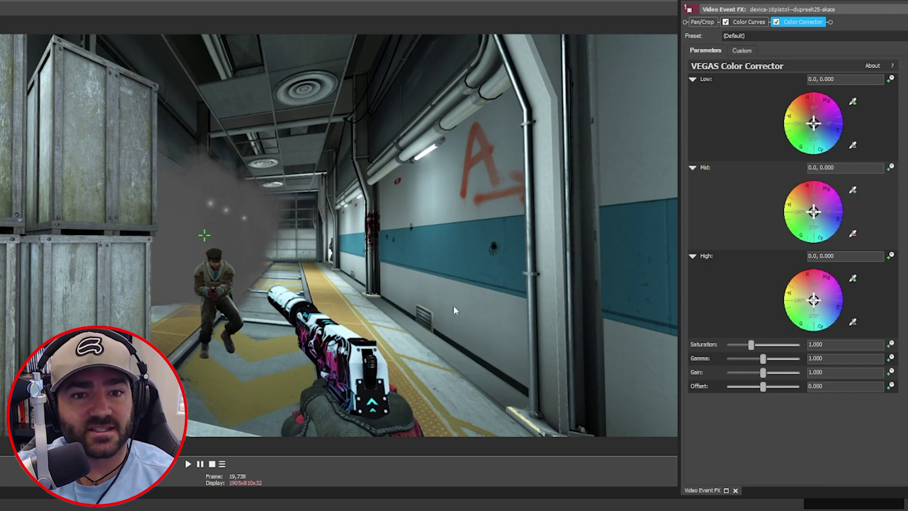
Step: Try shadow and midtone tints, then push the High wheel to pink at 105.82, 1.000
{"action": "mouse_move", "coordinate": [813, 123]}
{"action": "left_mouse_down"}
{"action": "mouse_move", "coordinate": [815, 109]}
{"action": "mouse_move", "coordinate": [840, 116]}
{"action": "mouse_move", "coordinate": [828, 144]}
{"action": "mouse_move", "coordinate": [804, 144]}
{"action": "mouse_move", "coordinate": [815, 125]}
{"action": "mouse_move", "coordinate": [831, 122]}
{"action": "mouse_move", "coordinate": [812, 130]}
{"action": "mouse_move", "coordinate": [815, 138]}
{"action": "mouse_move", "coordinate": [823, 119]}
{"action": "left_mouse_up"}
{"action": "double_click", "coordinate": [823, 119]}
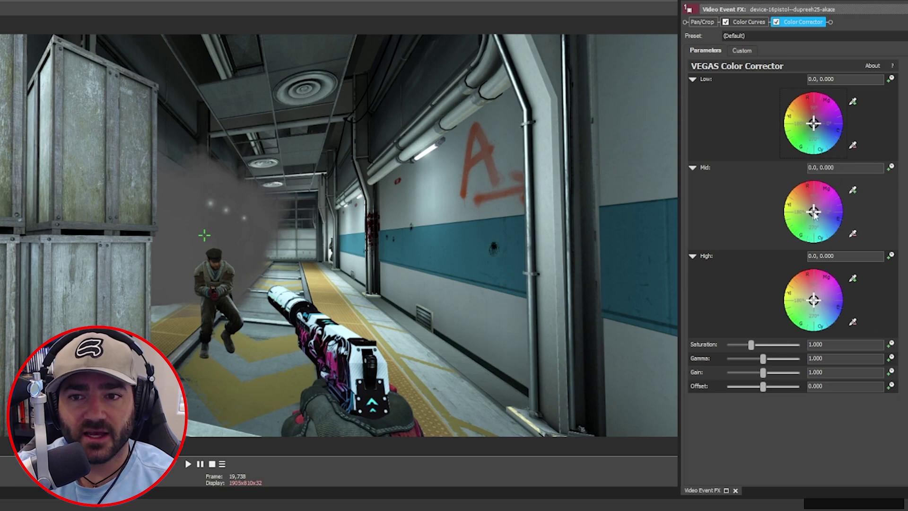
{"action": "mouse_move", "coordinate": [814, 212]}
{"action": "left_mouse_down"}
{"action": "mouse_move", "coordinate": [795, 195]}
{"action": "mouse_move", "coordinate": [806, 227]}
{"action": "mouse_move", "coordinate": [828, 215]}
{"action": "mouse_move", "coordinate": [821, 199]}
{"action": "mouse_move", "coordinate": [806, 208]}
{"action": "mouse_move", "coordinate": [801, 227]}
{"action": "mouse_move", "coordinate": [827, 225]}
{"action": "mouse_move", "coordinate": [823, 206]}
{"action": "mouse_move", "coordinate": [810, 207]}
{"action": "mouse_move", "coordinate": [805, 216]}
{"action": "mouse_move", "coordinate": [828, 220]}
{"action": "left_mouse_up"}
{"action": "double_click", "coordinate": [831, 210]}
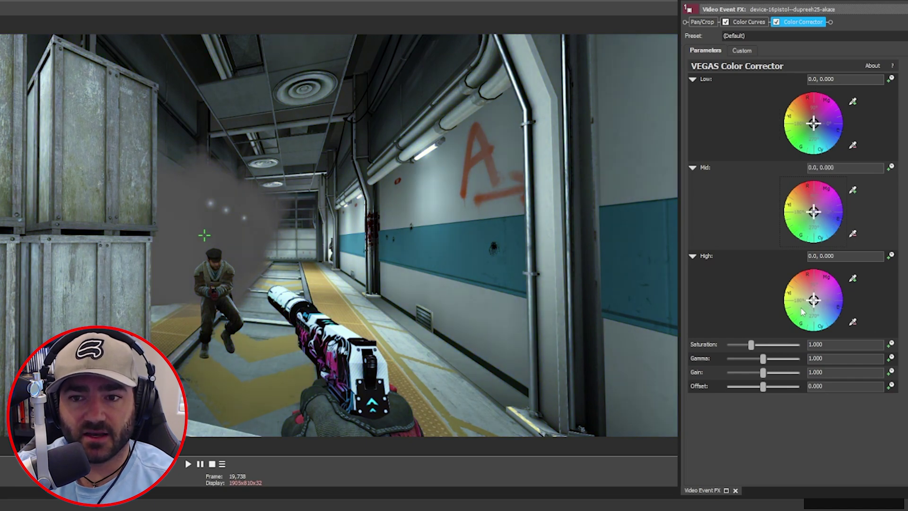
{"action": "mouse_move", "coordinate": [812, 305]}
{"action": "left_mouse_down"}
{"action": "mouse_move", "coordinate": [827, 319]}
{"action": "mouse_move", "coordinate": [817, 326]}
{"action": "mouse_move", "coordinate": [821, 318]}
{"action": "left_mouse_up"}
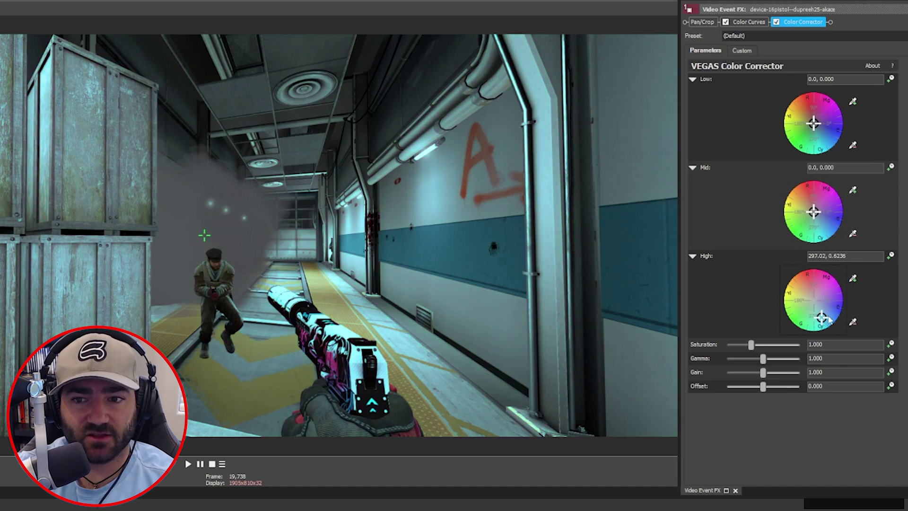
{"action": "left_click", "coordinate": [818, 318]}
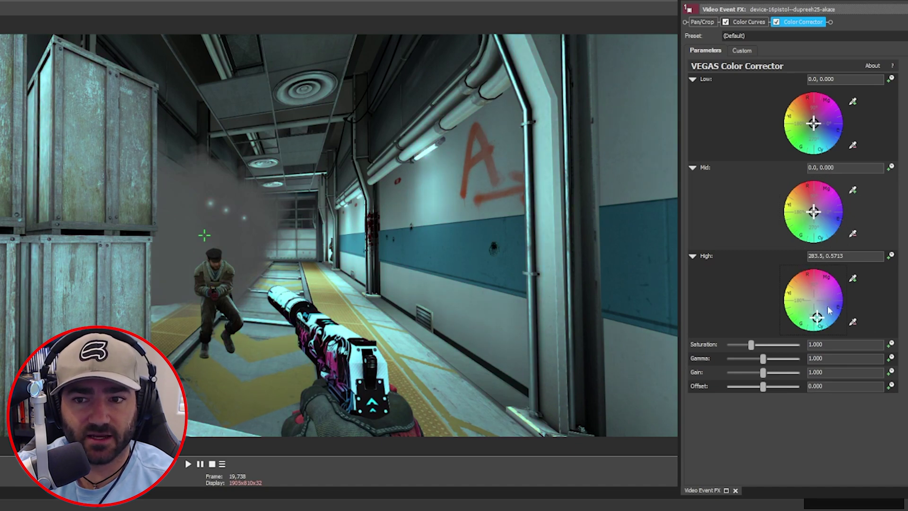
{"action": "left_click_drag", "start_coordinate": [817, 318], "coordinate": [806, 271]}
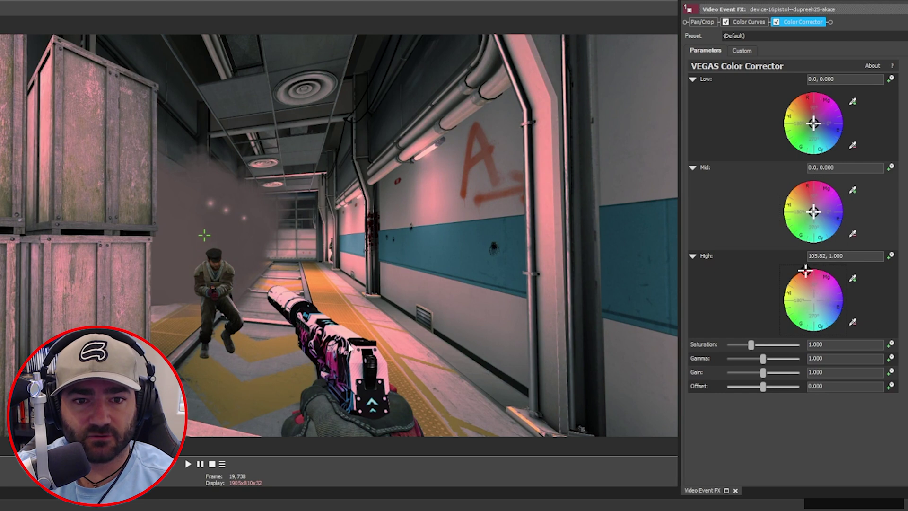
Step: Reset High to 0.0, 0.000, warm Mid to 126.87, 0.2778, and compare with the corrector off
{"action": "left_click", "coordinate": [823, 300]}
{"action": "double_click", "coordinate": [823, 302]}
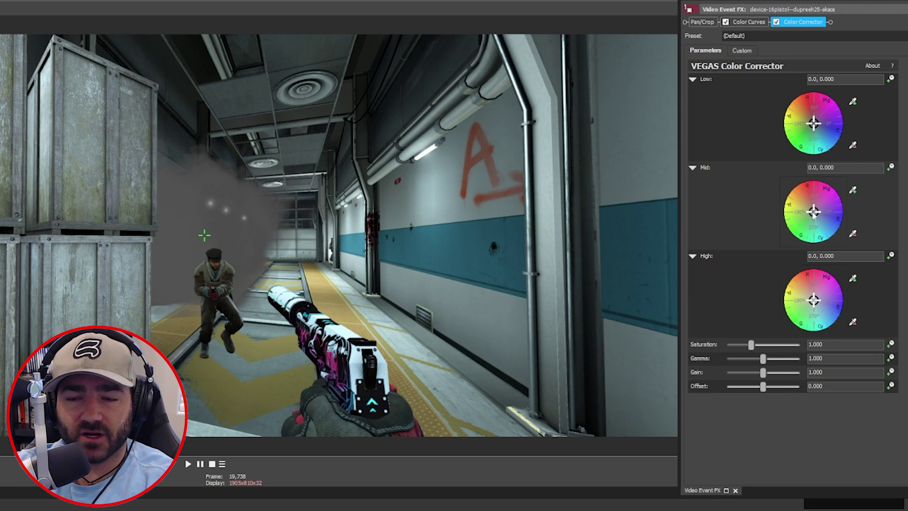
{"action": "left_click_drag", "start_coordinate": [814, 214], "coordinate": [810, 208]}
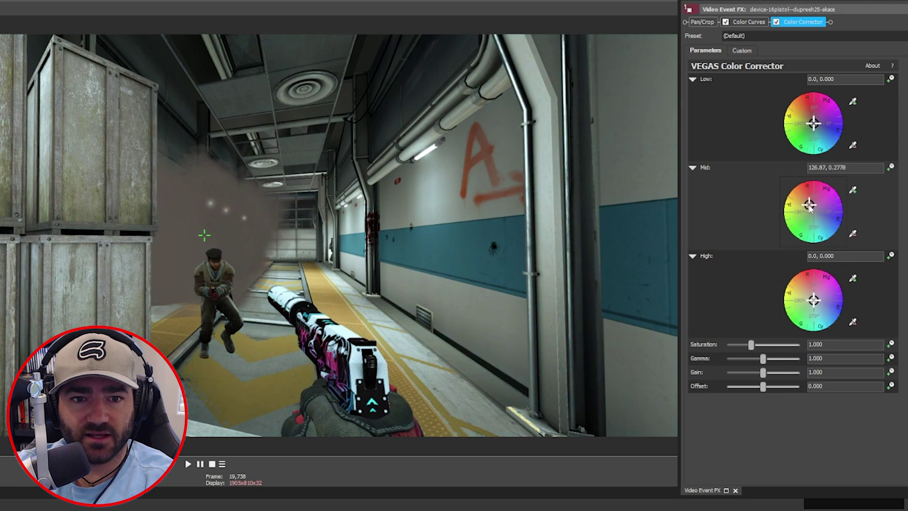
{"action": "left_click", "coordinate": [777, 23]}
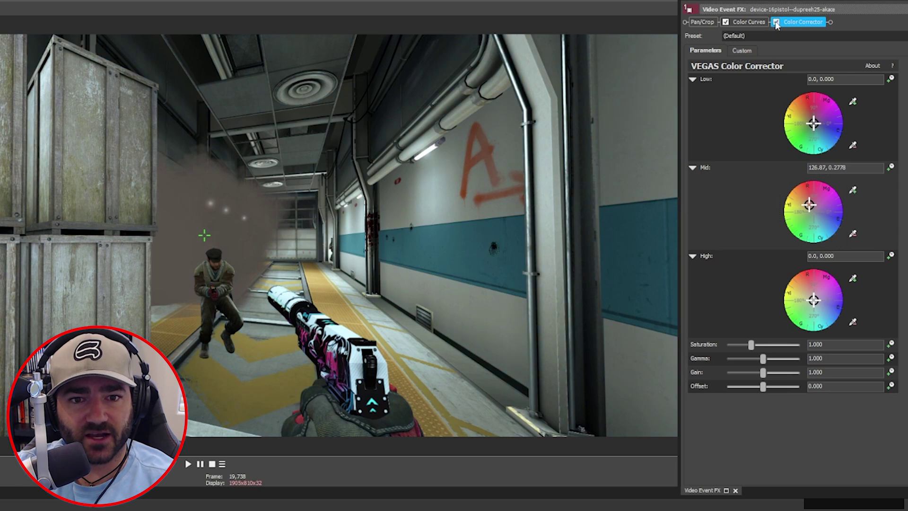
{"action": "left_click", "coordinate": [777, 22]}
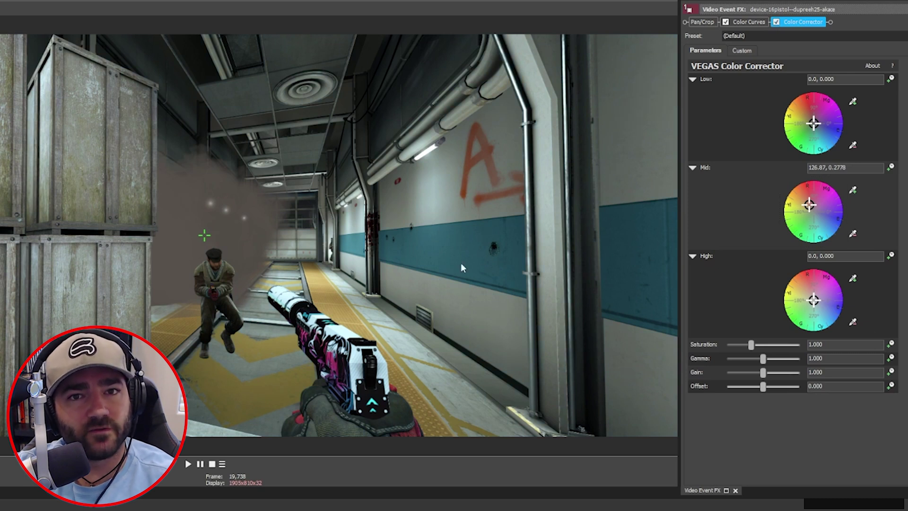
Step: Set Mid to 136.4, 0.2992, raise saturation slightly, and scrub ahead to the train scene
{"action": "left_click_drag", "start_coordinate": [809, 204], "coordinate": [808, 206]}
{"action": "mouse_move", "coordinate": [752, 345]}
{"action": "left_mouse_down"}
{"action": "mouse_move", "coordinate": [762, 347]}
{"action": "mouse_move", "coordinate": [743, 348]}
{"action": "mouse_move", "coordinate": [755, 353]}
{"action": "left_mouse_up"}
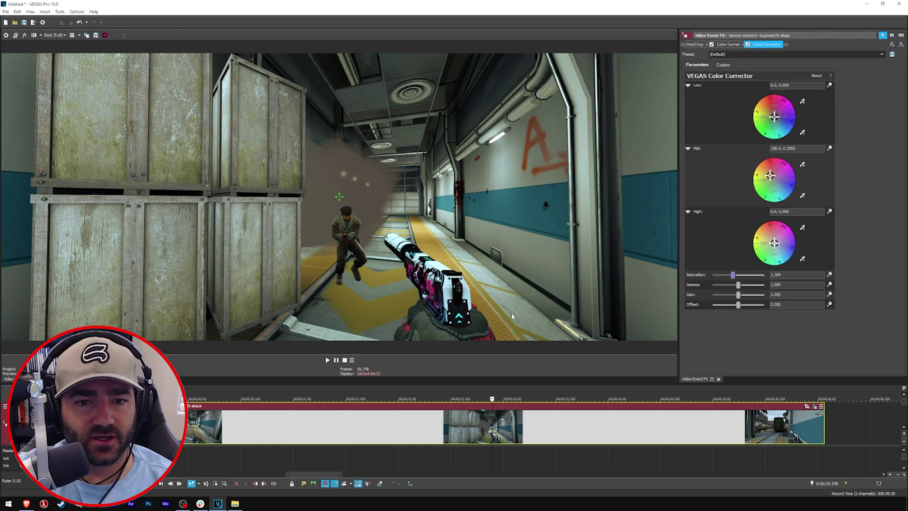
{"action": "left_click_drag", "start_coordinate": [328, 399], "coordinate": [223, 401]}
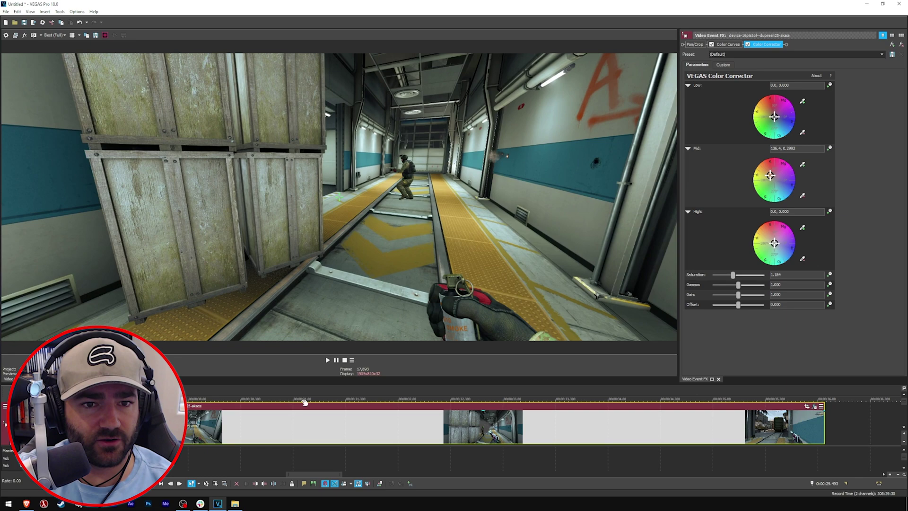
{"action": "left_click", "coordinate": [372, 399]}
{"action": "left_click", "coordinate": [508, 387]}
{"action": "left_click", "coordinate": [555, 388]}
{"action": "left_click", "coordinate": [643, 388]}
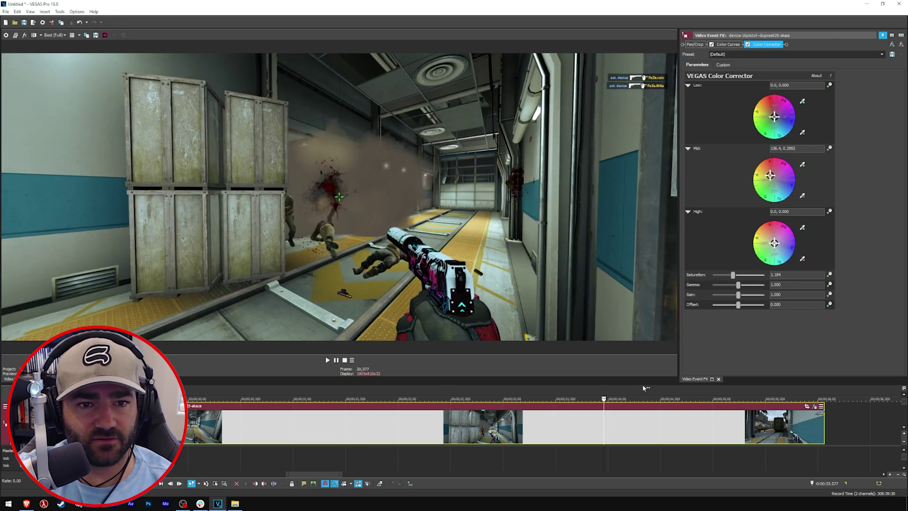
{"action": "left_click", "coordinate": [702, 387]}
{"action": "left_click", "coordinate": [736, 390]}
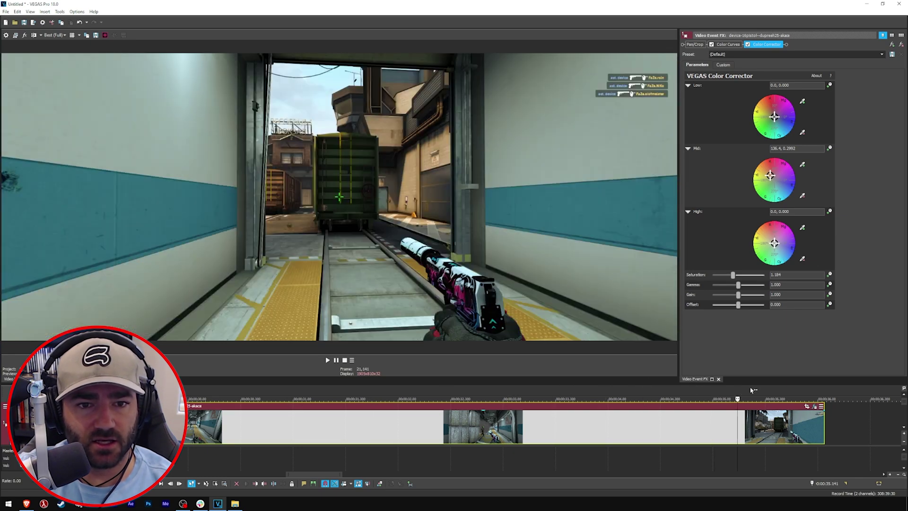
{"action": "left_click", "coordinate": [754, 390]}
{"action": "left_click", "coordinate": [762, 390]}
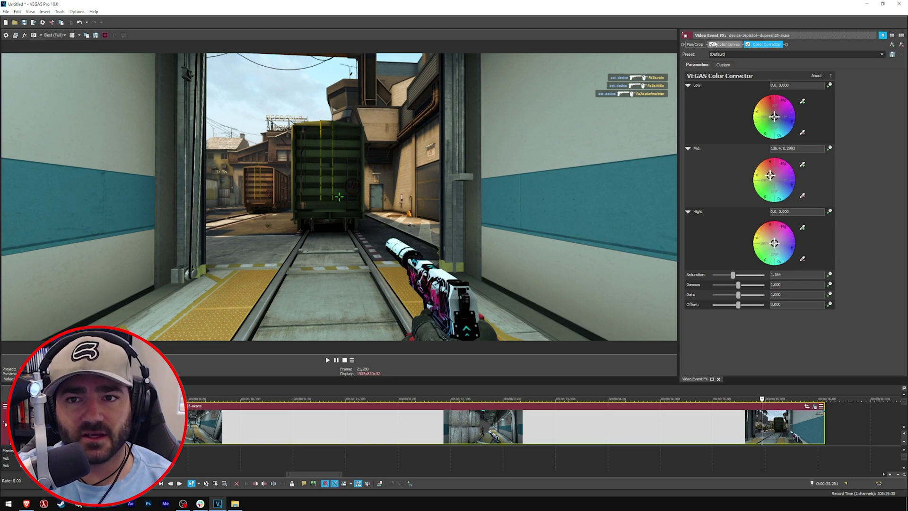
Step: Compare the train scene with the Color Curves effect switched off and on
{"action": "left_click", "coordinate": [711, 44]}
{"action": "left_click", "coordinate": [711, 45]}
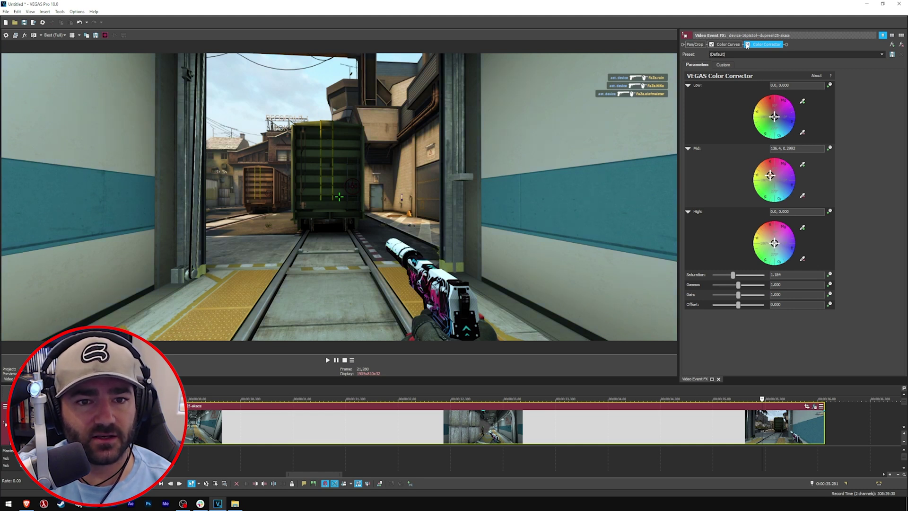
{"action": "left_click", "coordinate": [712, 45]}
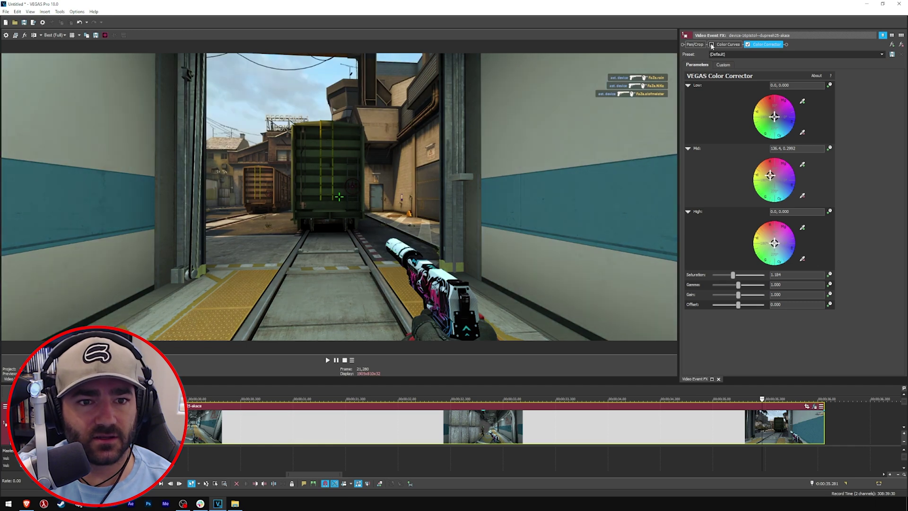
{"action": "left_click", "coordinate": [712, 45]}
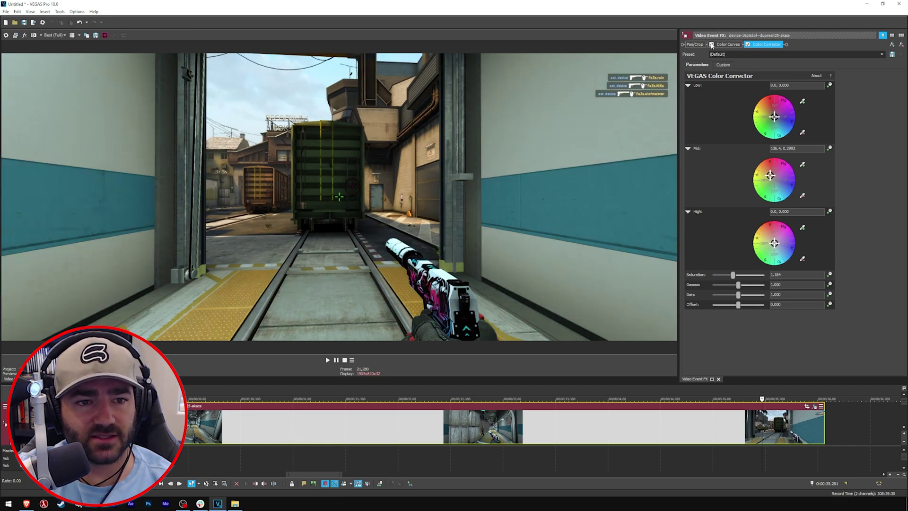
{"action": "left_click", "coordinate": [712, 45]}
{"action": "left_click", "coordinate": [712, 45]}
{"action": "left_click", "coordinate": [712, 45]}
{"action": "left_click", "coordinate": [712, 45]}
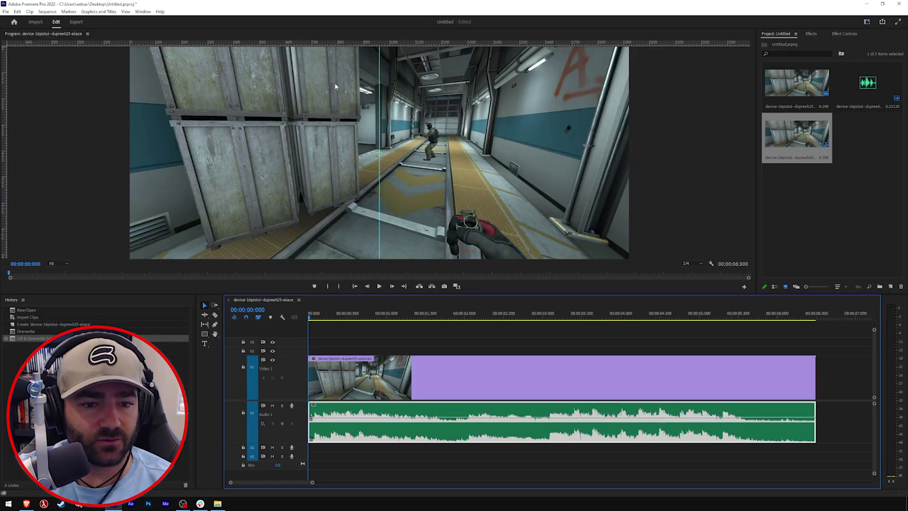
Step: Open Window > Lumetri Color, select the gameplay clip, and show its Curves section
{"action": "left_click", "coordinate": [142, 12]}
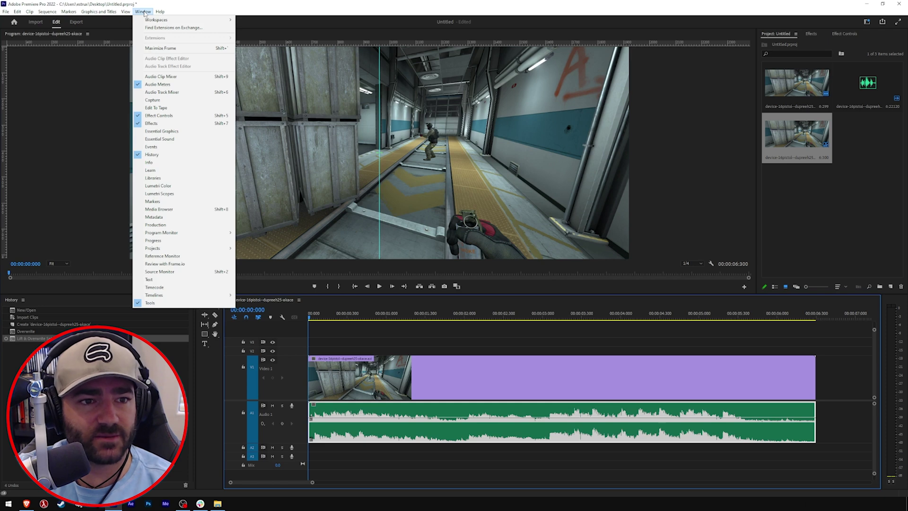
{"action": "left_click", "coordinate": [163, 186]}
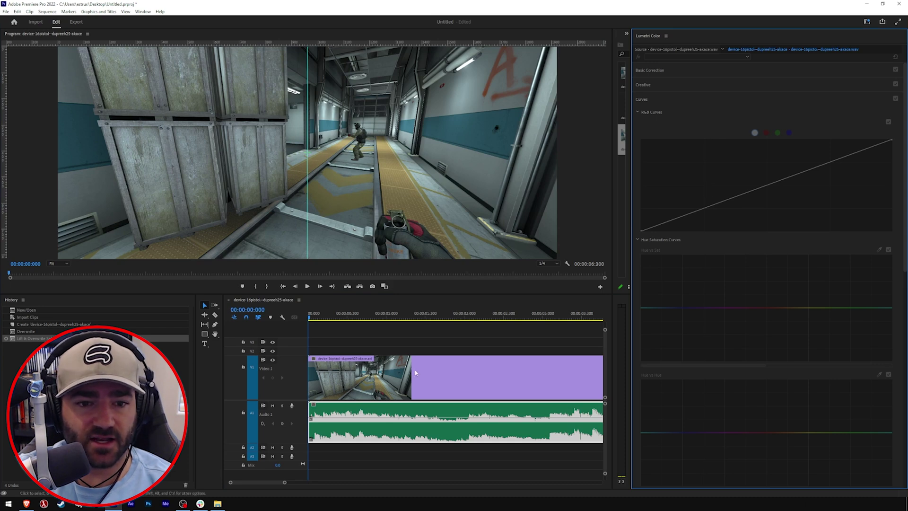
{"action": "left_click", "coordinate": [396, 376]}
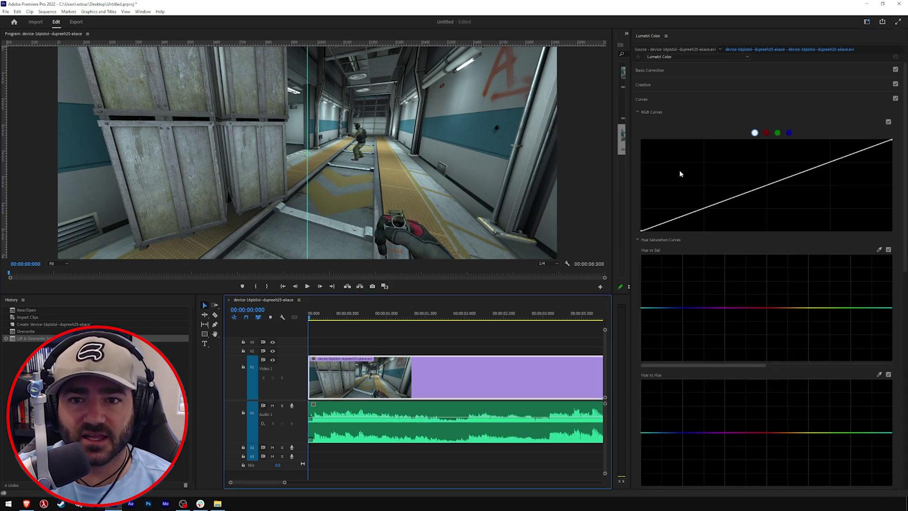
{"action": "left_click", "coordinate": [642, 106]}
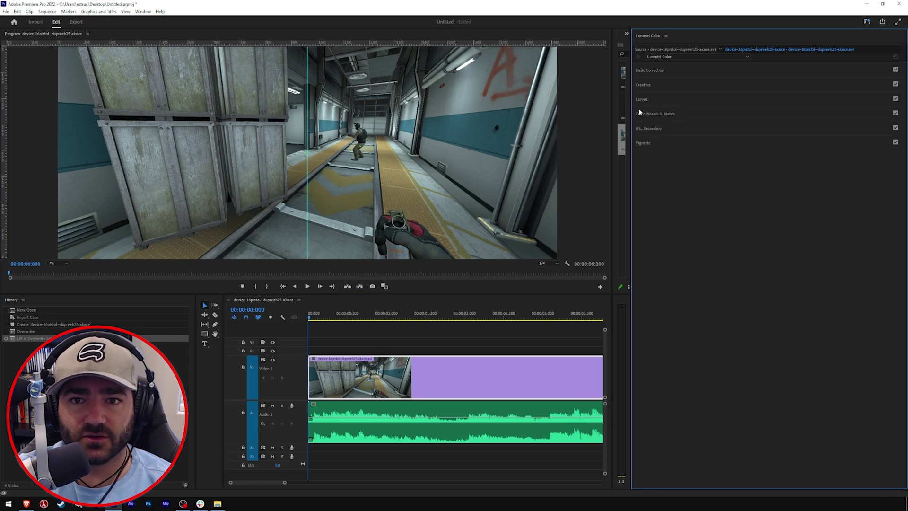
{"action": "left_click", "coordinate": [643, 100]}
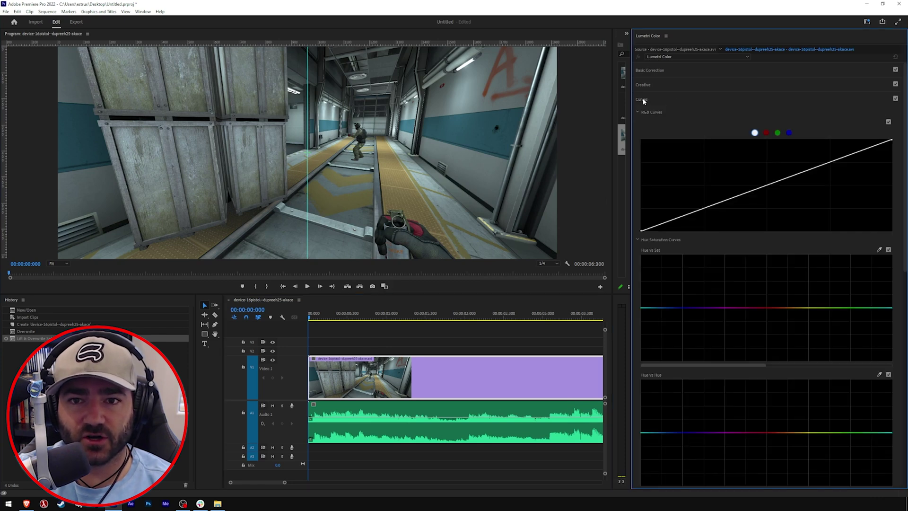
Step: Add a lowered shadow point and a raised highlight point on the Lumetri RGB curve
{"action": "left_click", "coordinate": [706, 209]}
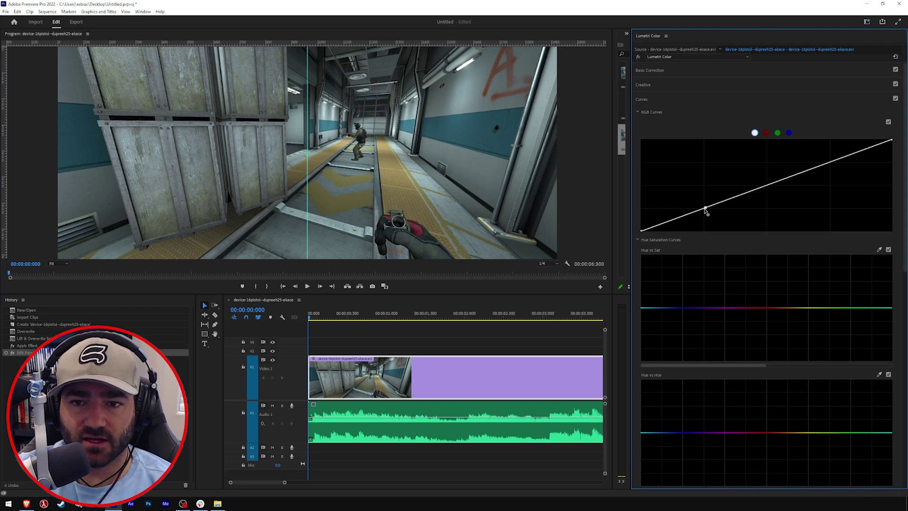
{"action": "left_click_drag", "start_coordinate": [707, 210], "coordinate": [706, 211]}
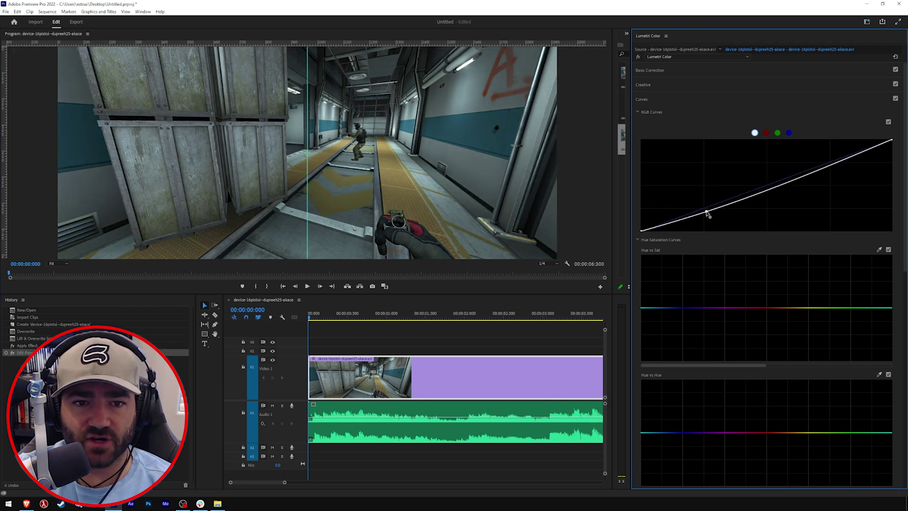
{"action": "left_click_drag", "start_coordinate": [318, 315], "coordinate": [445, 315]}
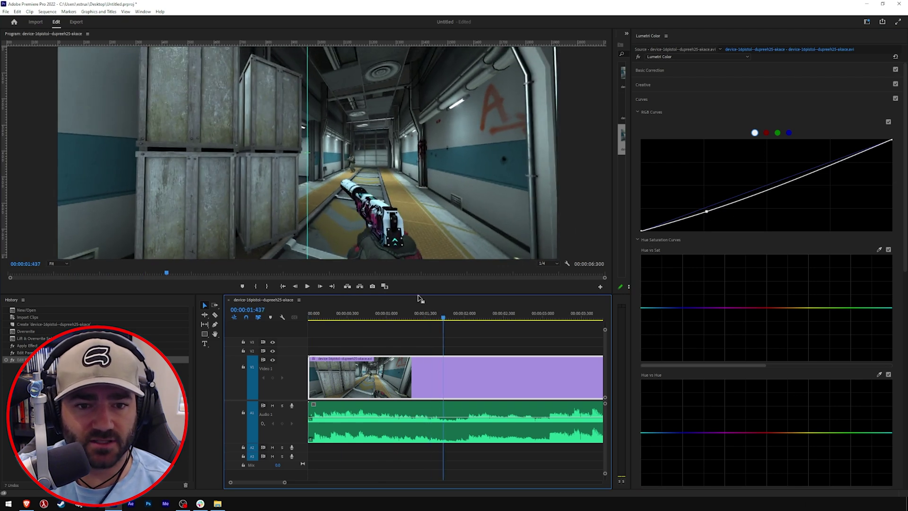
{"action": "left_click_drag", "start_coordinate": [416, 294], "coordinate": [417, 386]}
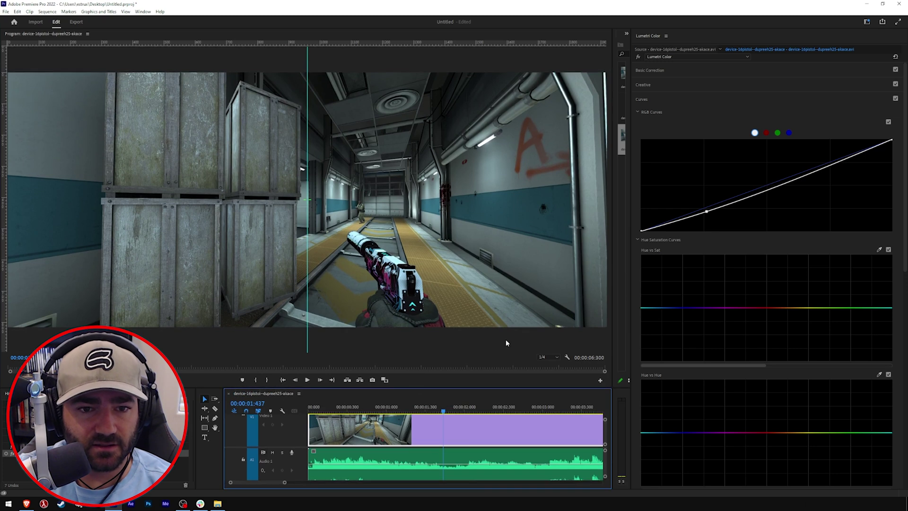
{"action": "left_click", "coordinate": [833, 166]}
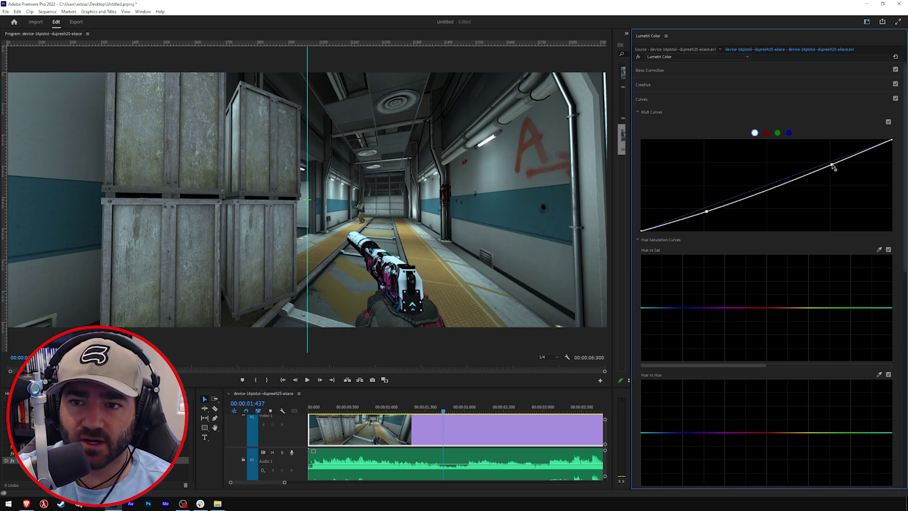
{"action": "left_click_drag", "start_coordinate": [833, 166], "coordinate": [833, 162]}
{"action": "left_click_drag", "start_coordinate": [829, 159], "coordinate": [826, 154]}
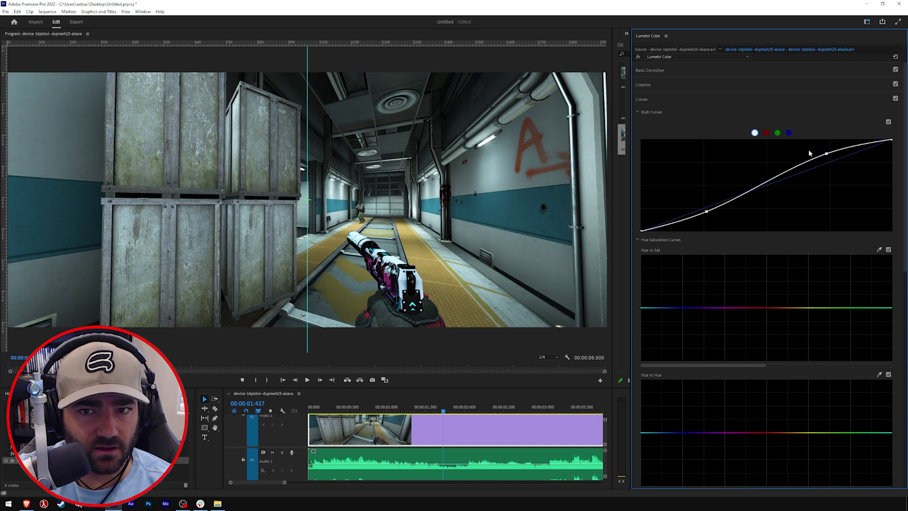
{"action": "left_click", "coordinate": [638, 57]}
{"action": "left_click", "coordinate": [639, 57]}
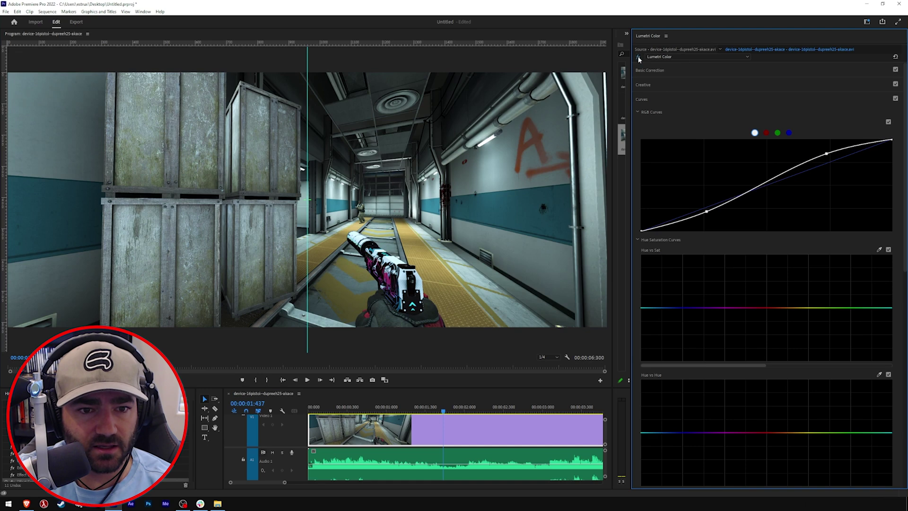
{"action": "left_click", "coordinate": [638, 57]}
{"action": "left_click", "coordinate": [638, 57]}
{"action": "left_click", "coordinate": [639, 57]}
{"action": "left_click", "coordinate": [639, 56]}
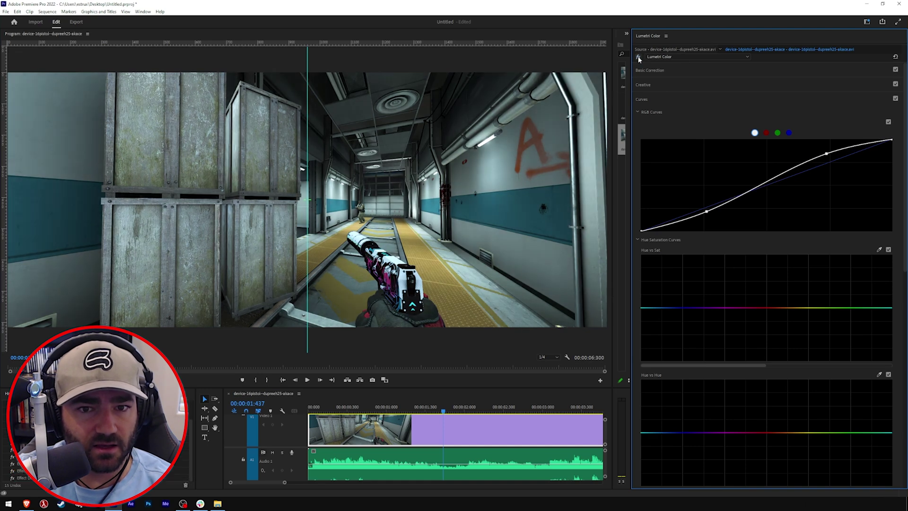
{"action": "left_click", "coordinate": [638, 57]}
{"action": "left_click", "coordinate": [638, 56]}
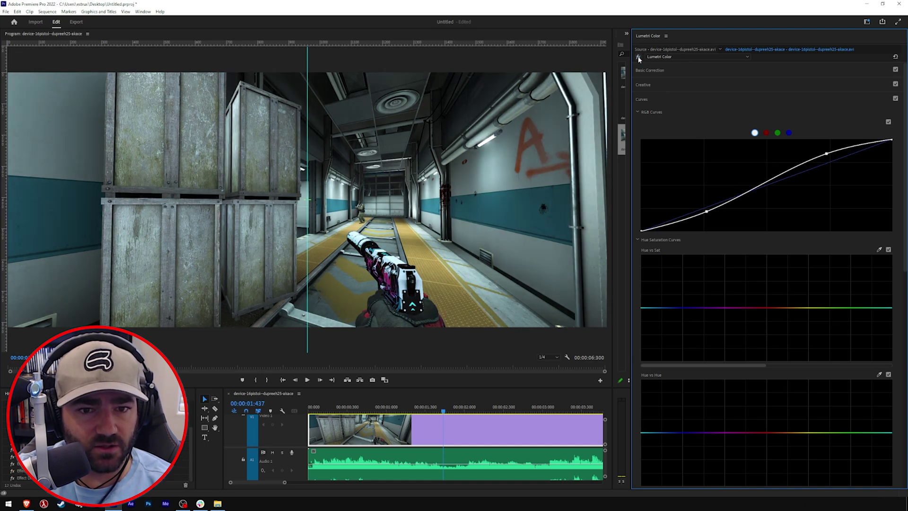
{"action": "left_click", "coordinate": [638, 57]}
{"action": "left_click", "coordinate": [638, 56]}
{"action": "left_click", "coordinate": [638, 57]}
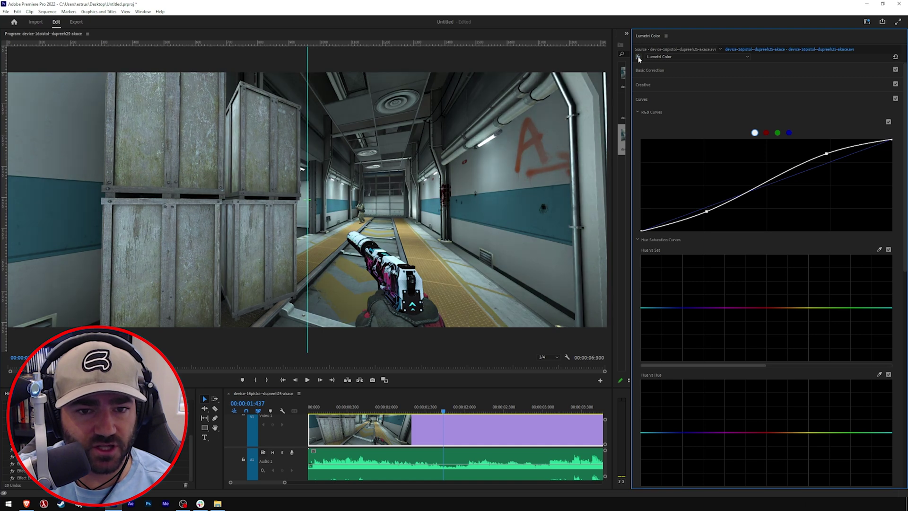
{"action": "left_click", "coordinate": [639, 57]}
{"action": "left_click", "coordinate": [639, 56]}
{"action": "left_click", "coordinate": [639, 56]}
{"action": "left_click", "coordinate": [638, 56]}
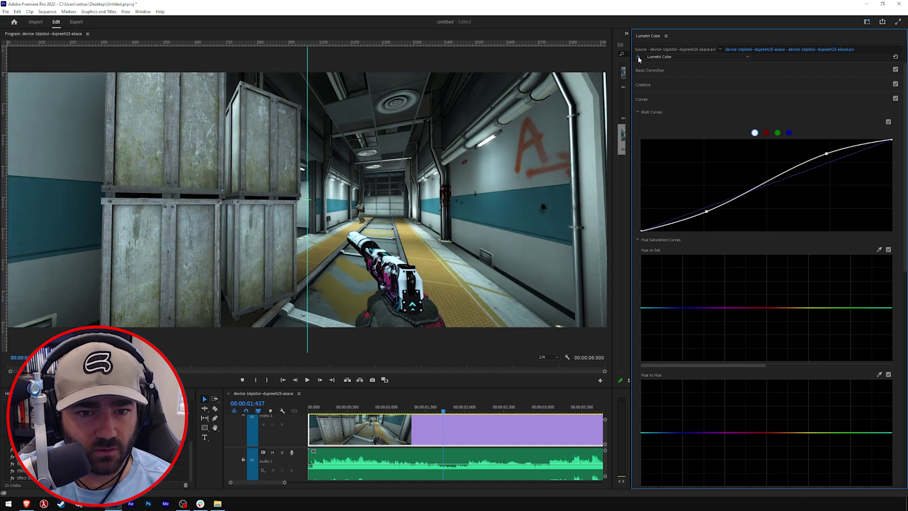
{"action": "left_click", "coordinate": [639, 56]}
{"action": "left_click", "coordinate": [639, 57]}
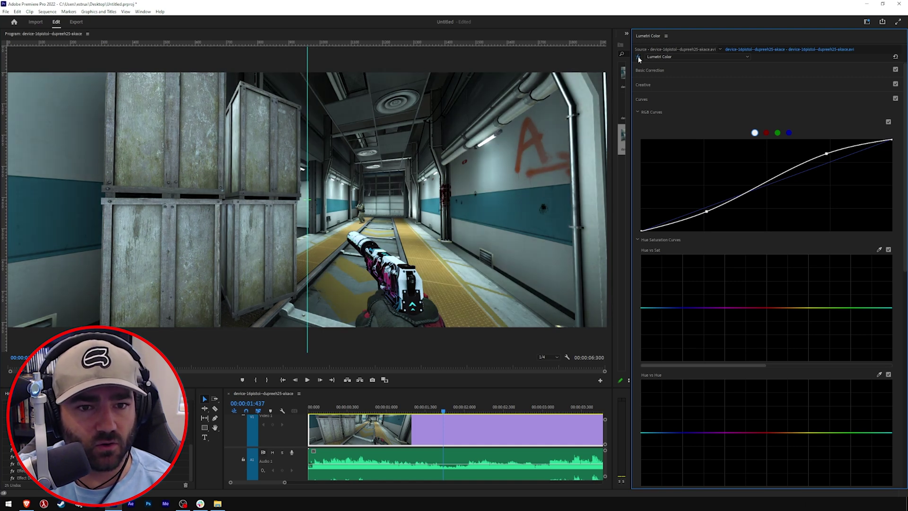
{"action": "left_click", "coordinate": [639, 57]}
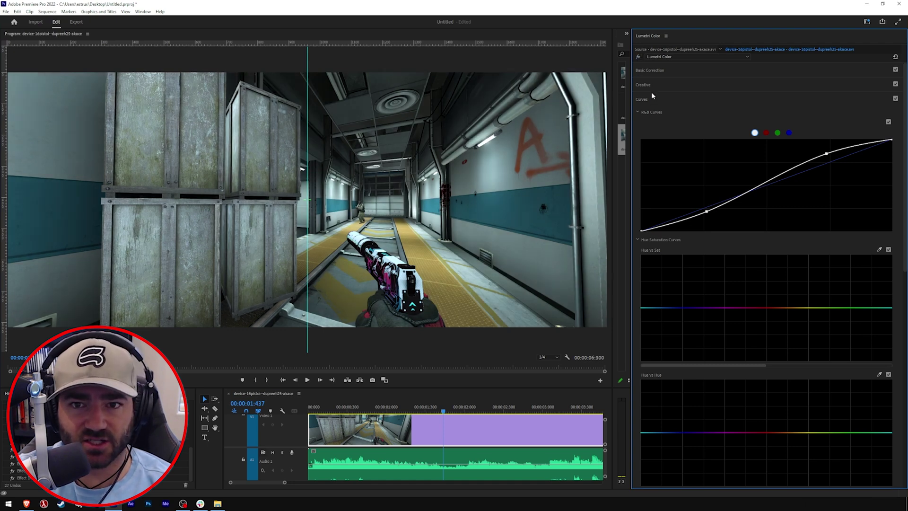
{"action": "left_click", "coordinate": [639, 58]}
{"action": "left_click", "coordinate": [639, 57]}
{"action": "left_click", "coordinate": [639, 58]}
{"action": "left_click", "coordinate": [639, 58]}
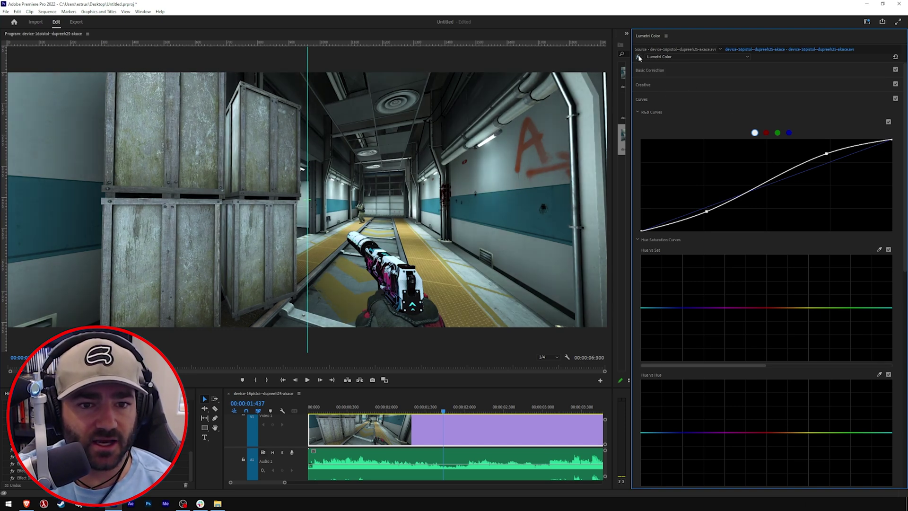
Step: Collapse Curves, expand Color Wheels & Match, and nudge the Midtones wheel off centre
{"action": "left_click", "coordinate": [641, 100]}
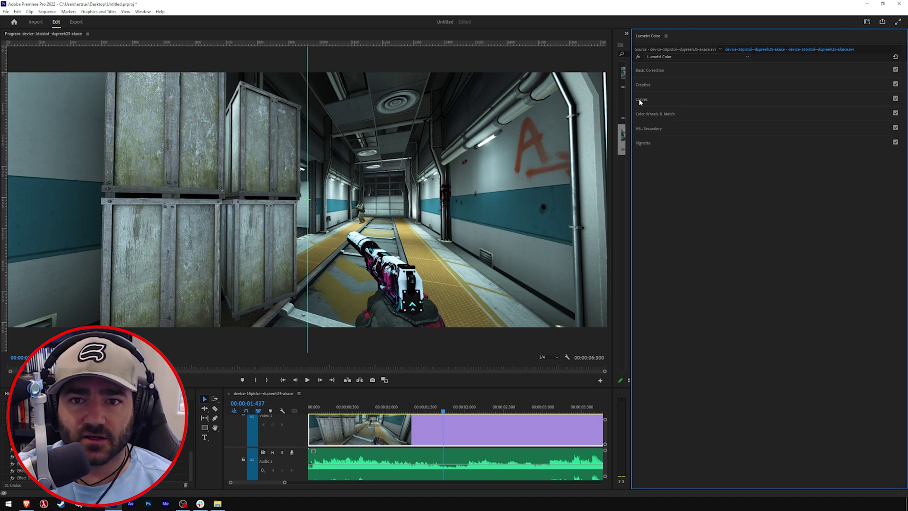
{"action": "left_click", "coordinate": [660, 114]}
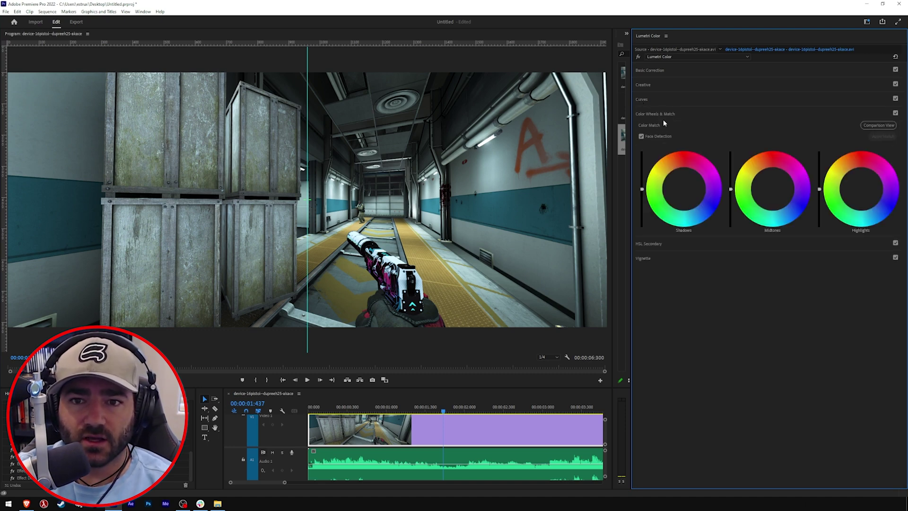
{"action": "left_click", "coordinate": [772, 190]}
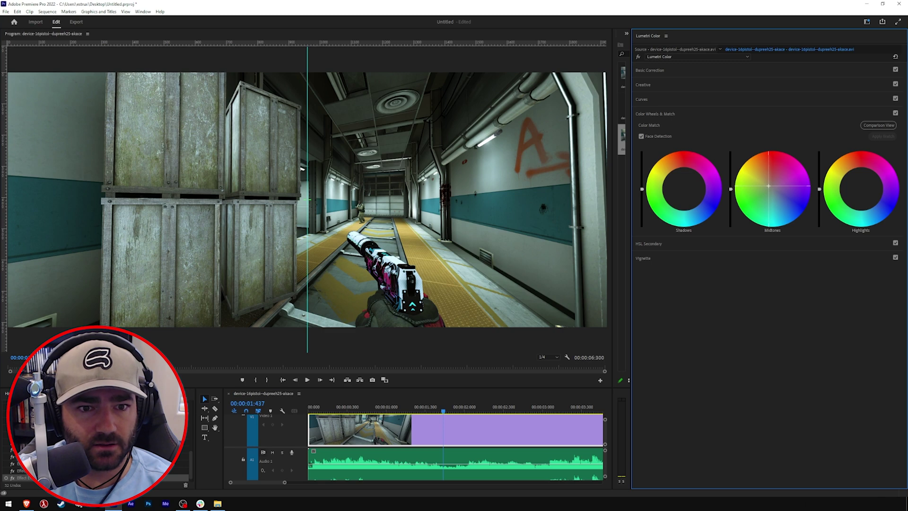
{"action": "left_click", "coordinate": [637, 57]}
{"action": "left_click", "coordinate": [638, 57]}
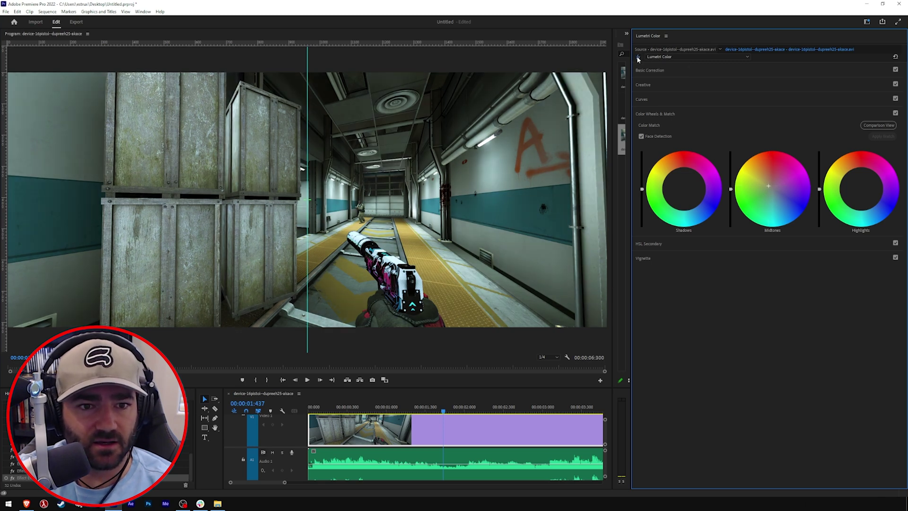
{"action": "left_click", "coordinate": [637, 57]}
{"action": "left_click", "coordinate": [638, 57]}
{"action": "left_click", "coordinate": [638, 56]}
{"action": "left_click", "coordinate": [638, 56]}
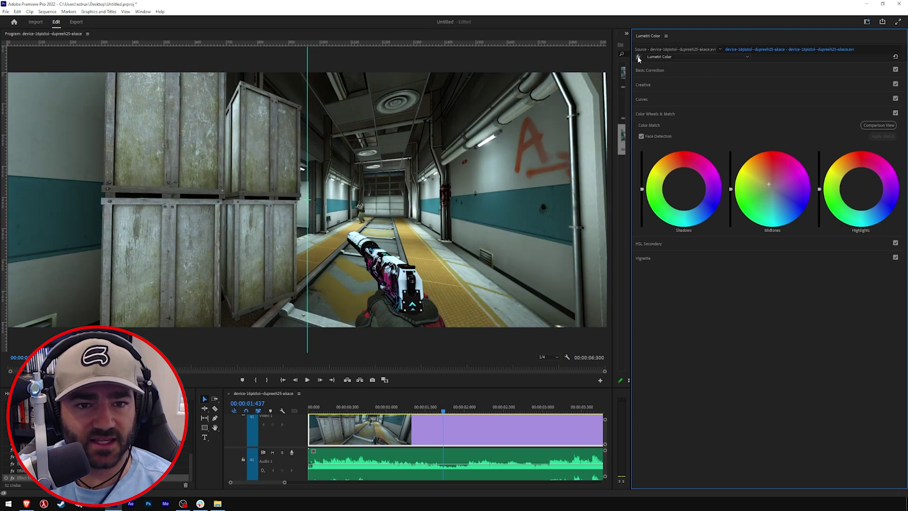
{"action": "left_click", "coordinate": [639, 58]}
{"action": "left_click", "coordinate": [638, 58]}
{"action": "left_click", "coordinate": [639, 58]}
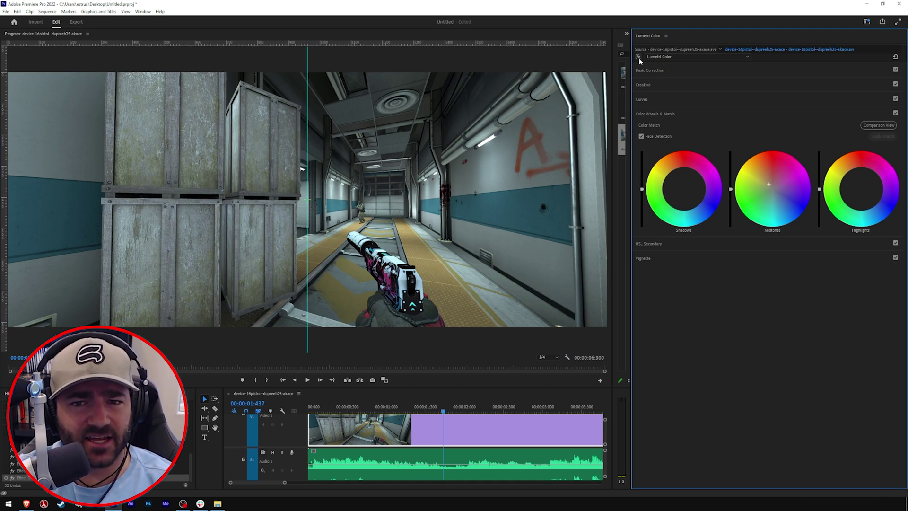
{"action": "left_click", "coordinate": [640, 58]}
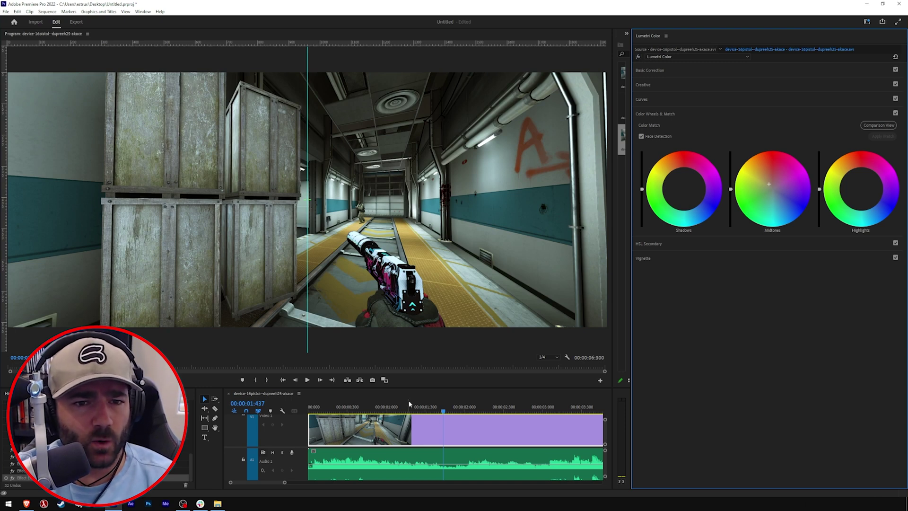
Step: Widen the Lumetri panel and reset the Midtones wheel to neutral
{"action": "left_click_drag", "start_coordinate": [401, 407], "coordinate": [535, 408]}
{"action": "key", "text": "shift+1"}
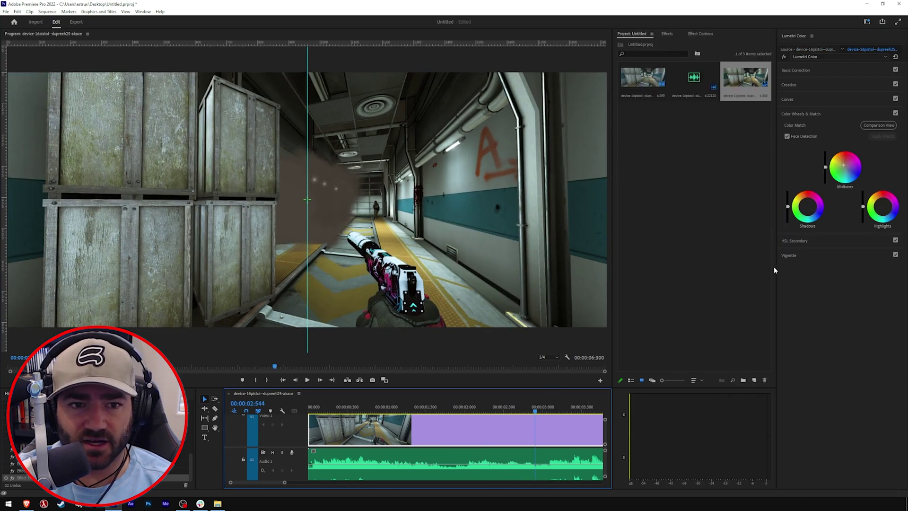
{"action": "left_click_drag", "start_coordinate": [775, 265], "coordinate": [632, 286]}
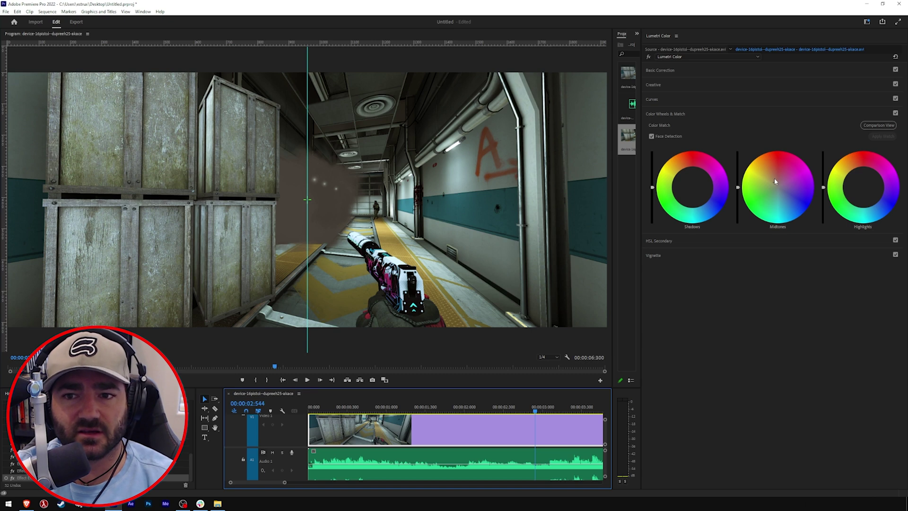
{"action": "double_click", "coordinate": [774, 183]}
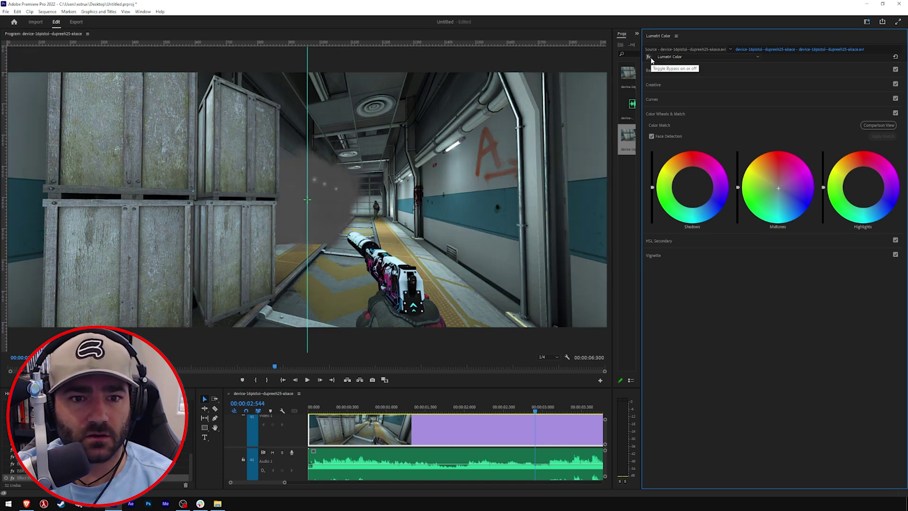
Step: Place the playhead at 00:00:03:056, make the timeline taller, and zoom out to the whole clip
{"action": "left_click_drag", "start_coordinate": [468, 406], "coordinate": [513, 407]}
{"action": "left_click_drag", "start_coordinate": [611, 403], "coordinate": [622, 403]}
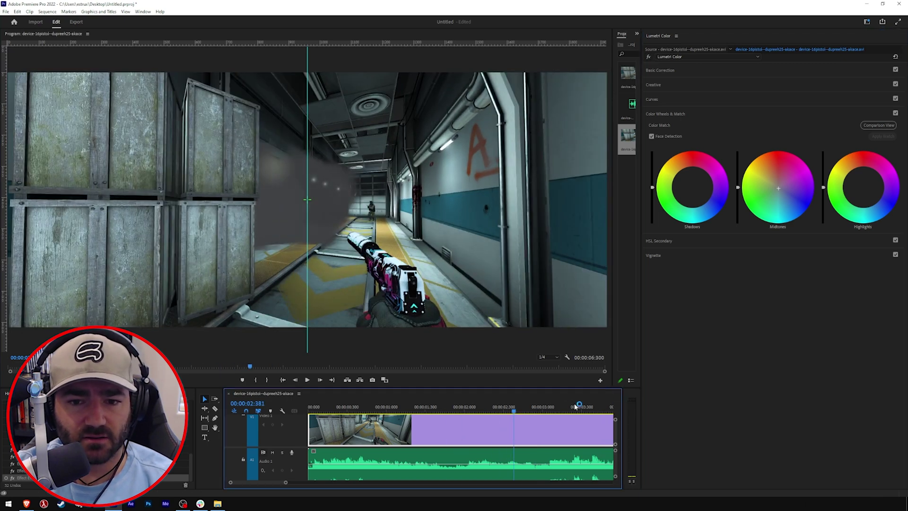
{"action": "left_click", "coordinate": [550, 407]}
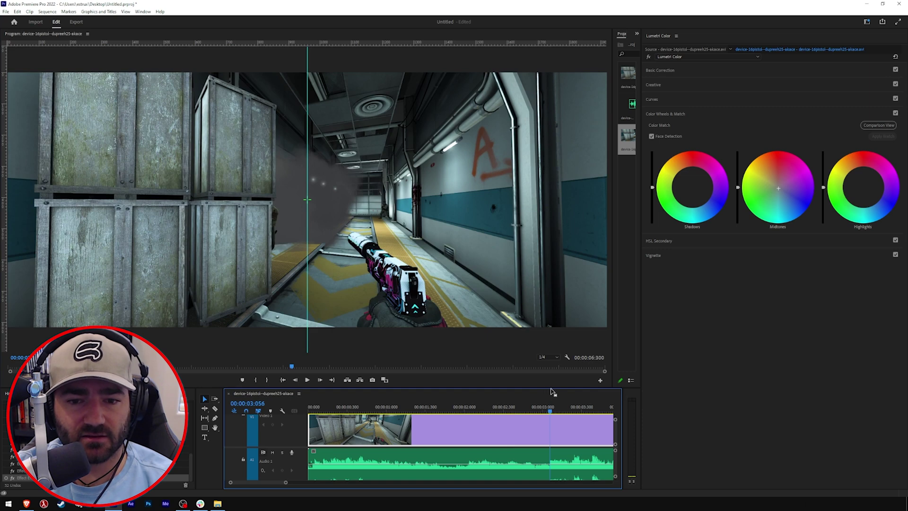
{"action": "left_click_drag", "start_coordinate": [548, 388], "coordinate": [547, 316]}
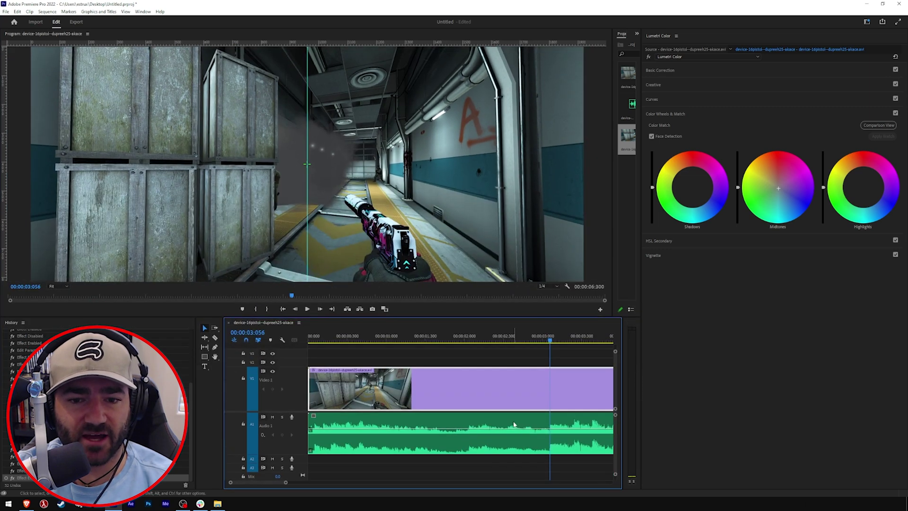
{"action": "left_click", "coordinate": [470, 346]}
{"action": "key", "text": "minus"}
{"action": "key", "text": "minus"}
Step: Jump to the train shot at 00:00:05:581 and nudge the Midtones wheel slightly off centre
{"action": "left_click", "coordinate": [391, 340]}
{"action": "left_click_drag", "start_coordinate": [391, 341], "coordinate": [426, 340]}
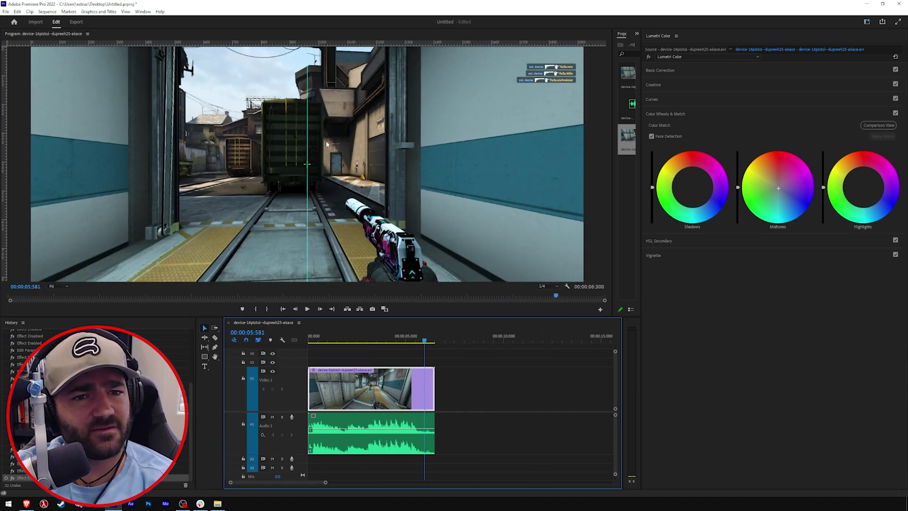
{"action": "left_click", "coordinate": [792, 192]}
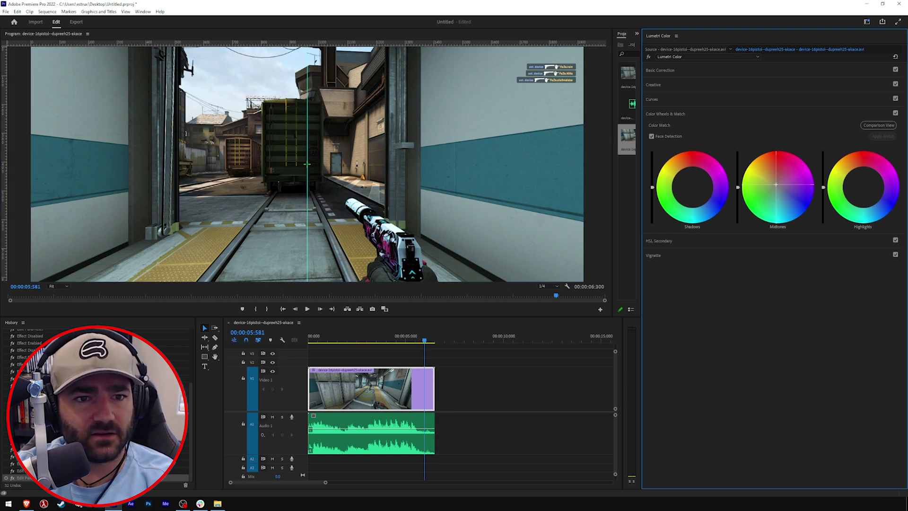
{"action": "left_click", "coordinate": [775, 184]}
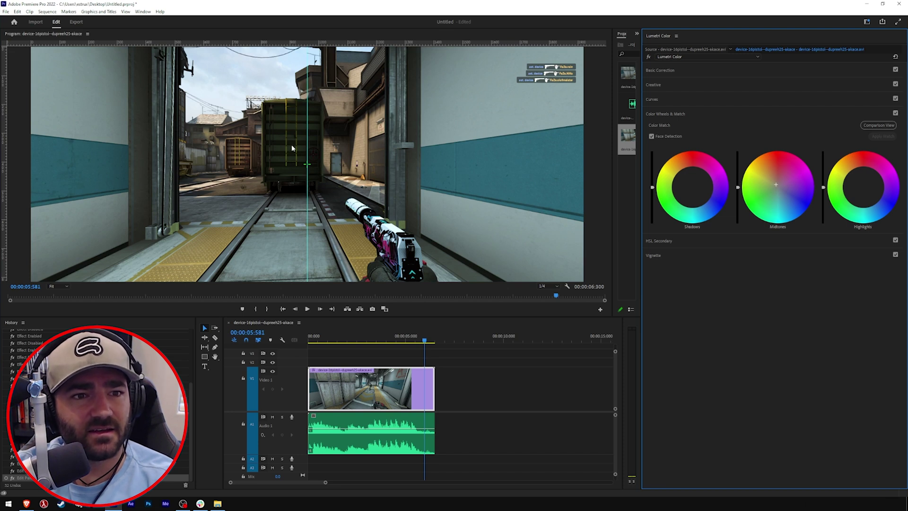